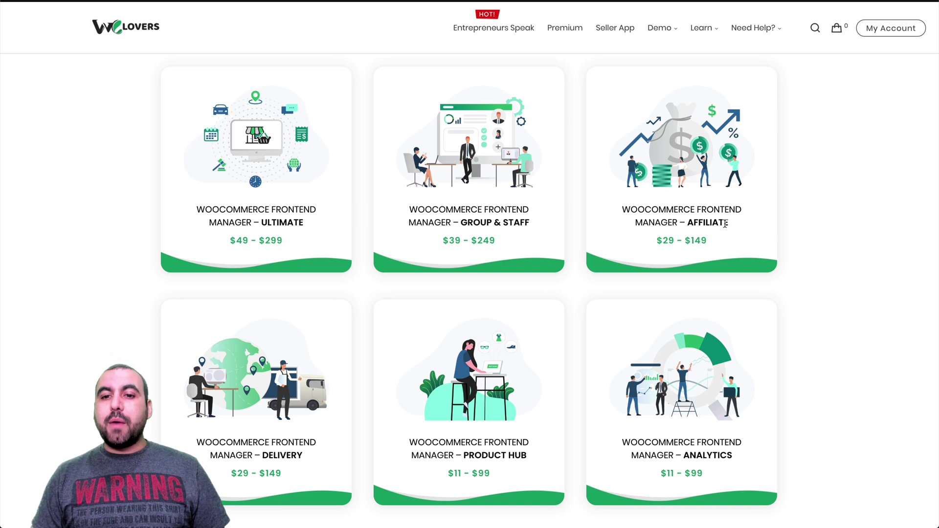
Open the WooCommerce Frontend Manager – Affiliate product page ($29 - $149) on the WC Lovers shop.
left_click(695, 177)
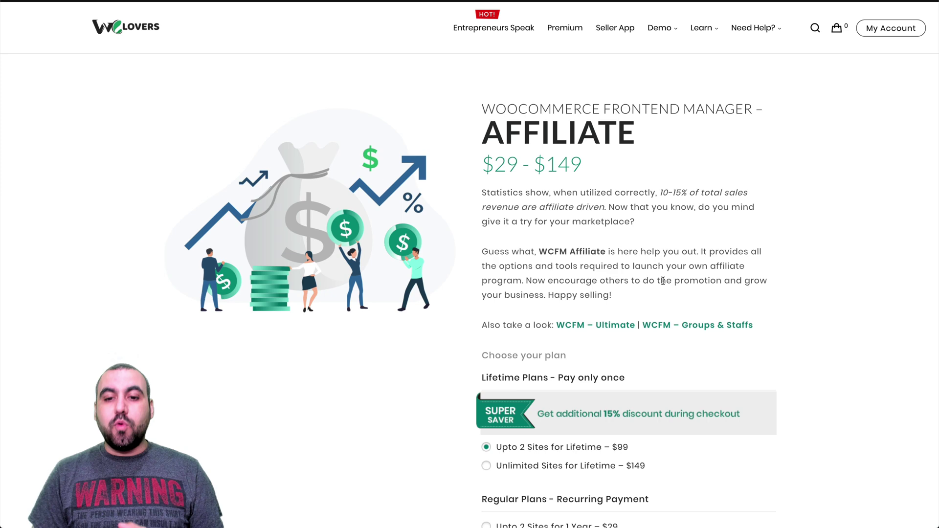
Review the Affiliate Dashboard and Affiliate Statistic features, then return to the WordPress Plugins tab.
scroll(662, 281, "down", 15)
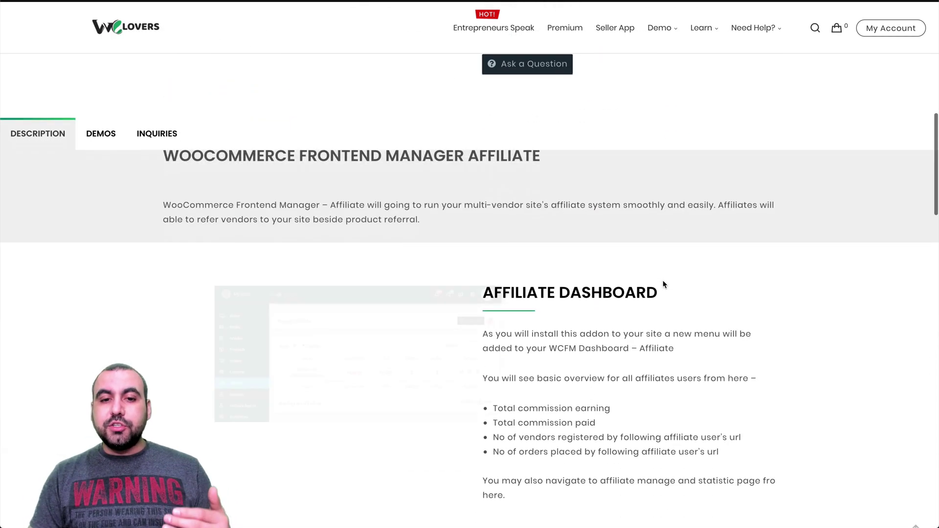
scroll(663, 282, "down", 1)
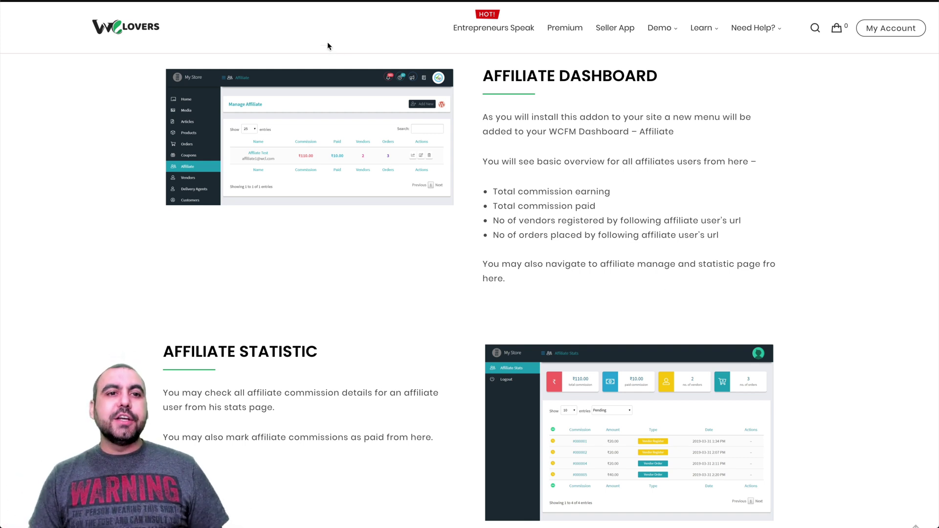
left_click(263, 11)
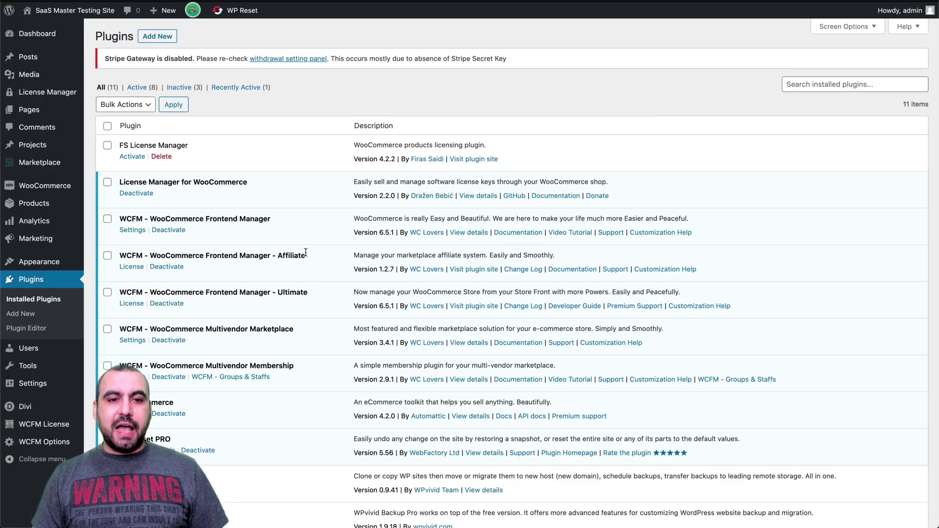
Highlight the active WCFM Affiliate plugin (version 1.2.7), then go to the Marketplace settings.
left_click_drag(305, 255, 156, 254)
left_click(242, 255)
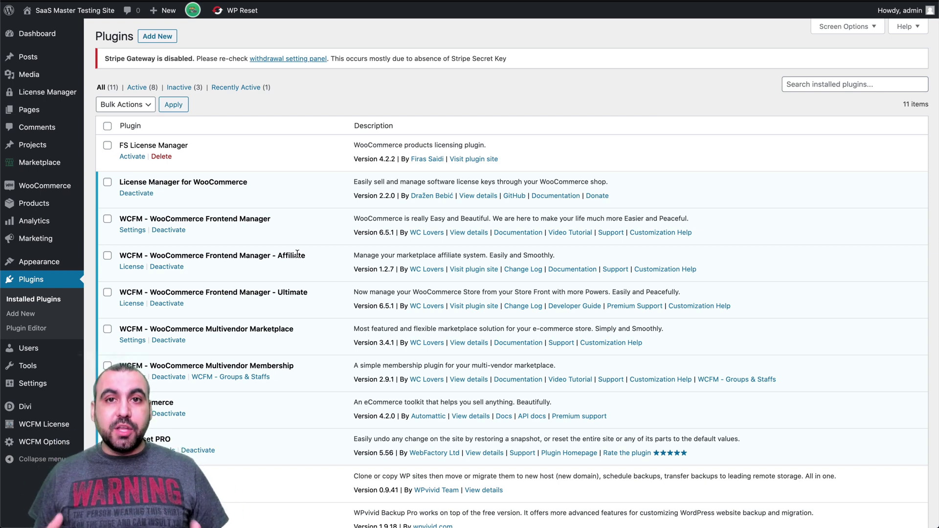
left_click(37, 162)
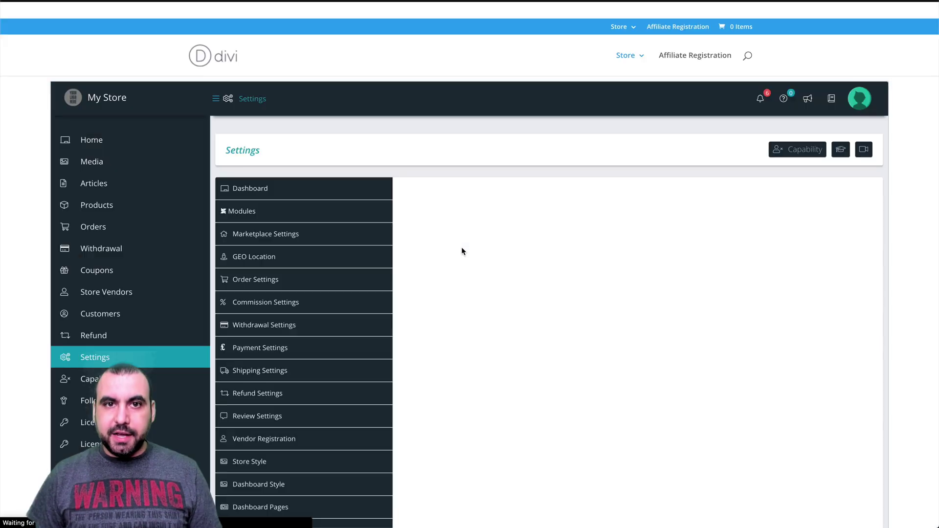
Scroll the WCFM Settings menu and show the Affiliate settings section.
scroll(466, 268, "down", 5)
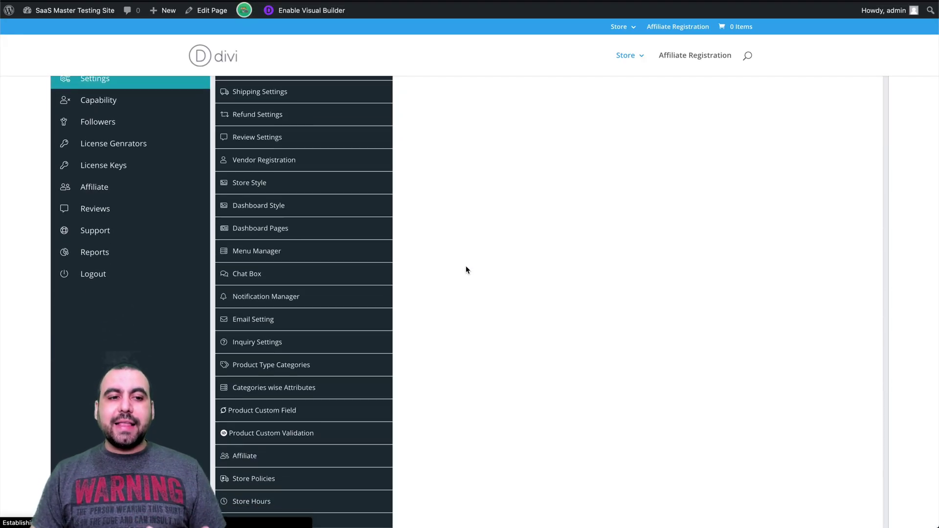
scroll(158, 206, "up", 3)
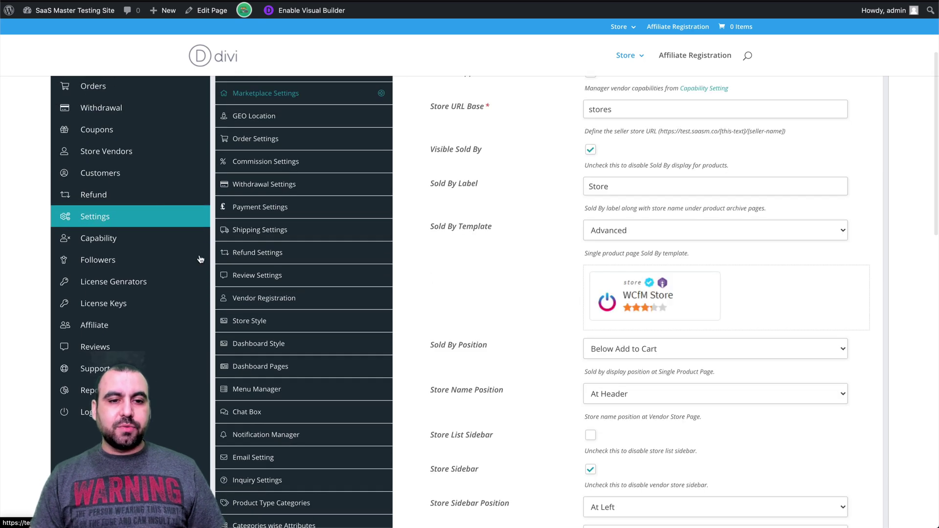
scroll(287, 315, "down", 4)
scroll(287, 316, "down", 2)
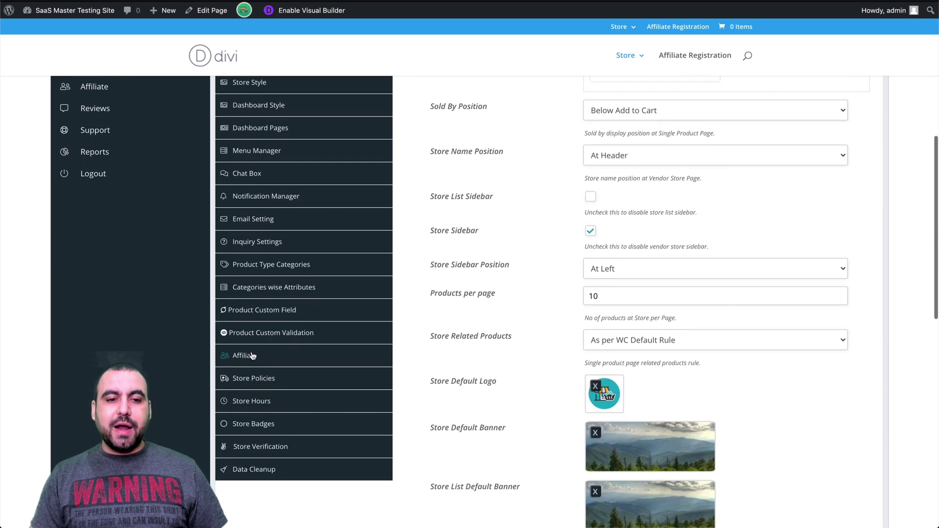
left_click(254, 356)
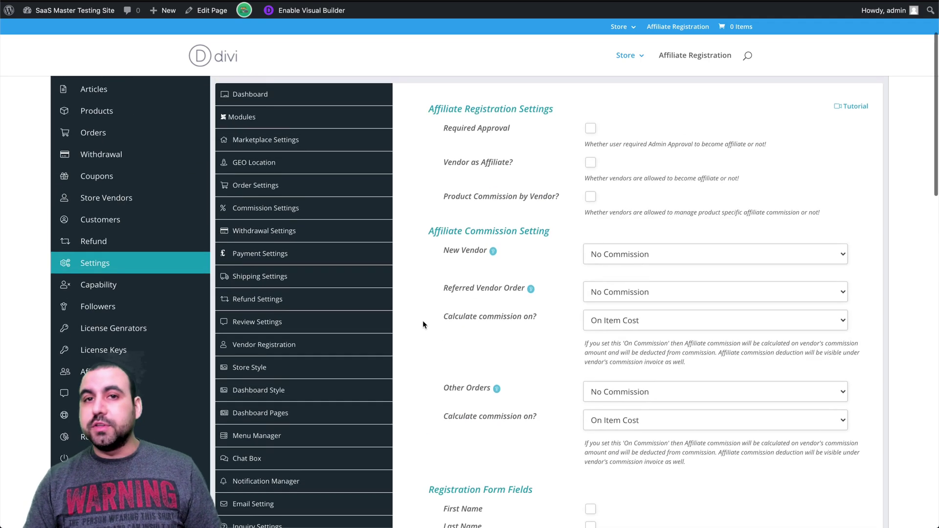
Review the Required Approval registration option and the No Commission, On Item Cost commission settings.
scroll(510, 341, "down", 2)
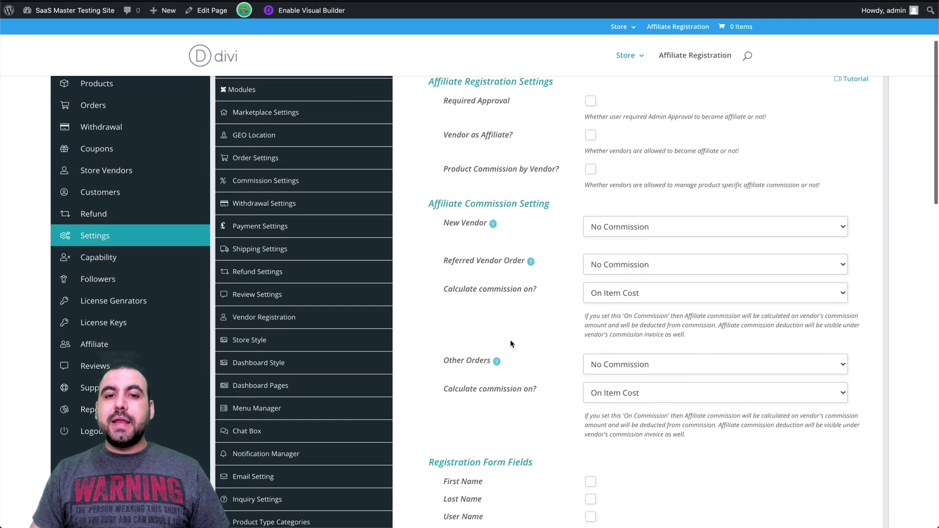
scroll(509, 151, "up", 1)
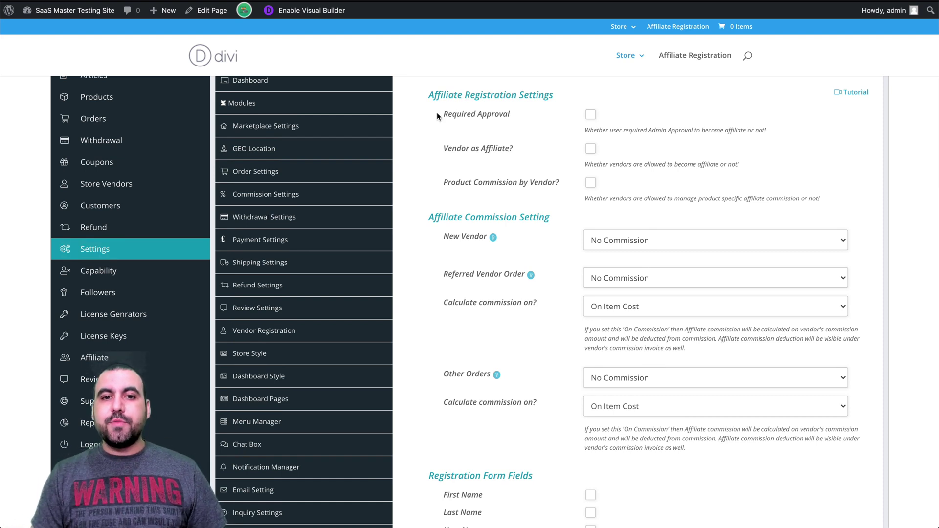
left_click_drag(443, 115, 519, 117)
left_click(600, 114)
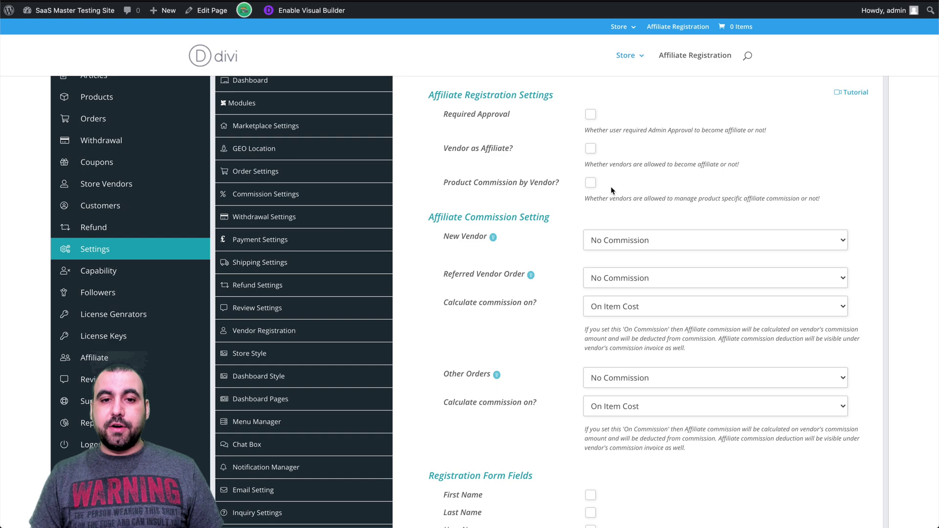
scroll(612, 190, "down", 3)
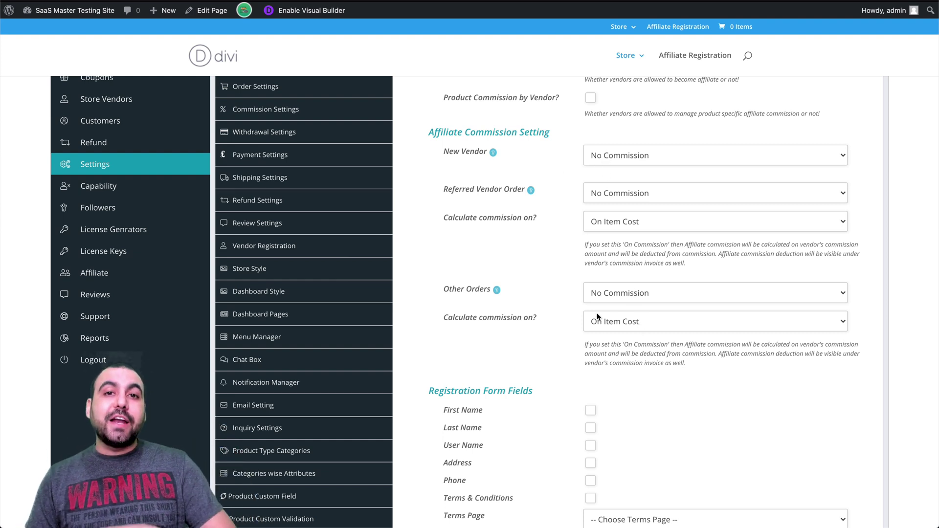
mouse_move(136, 280)
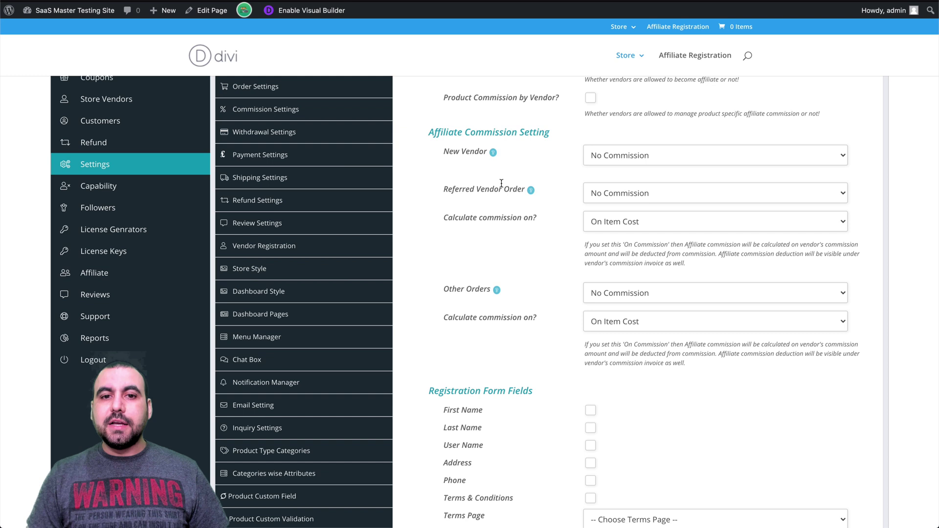
left_click(627, 162)
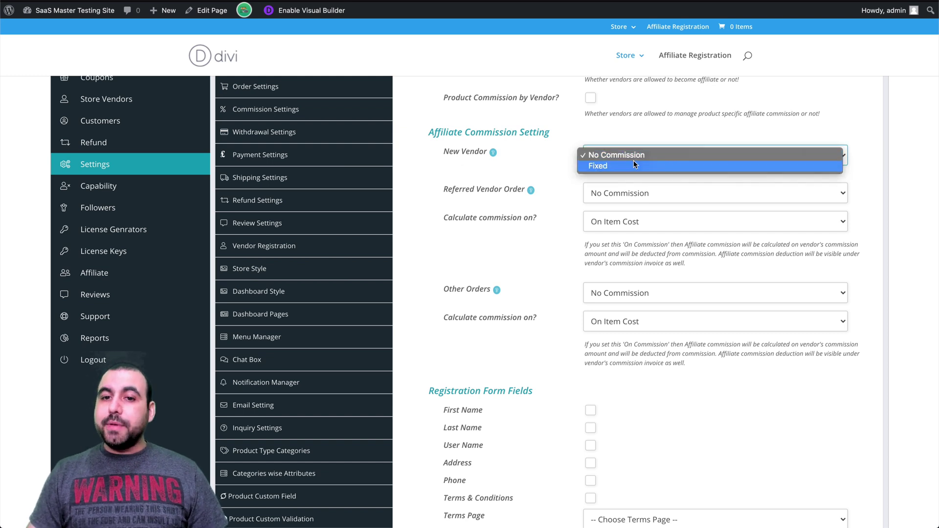
left_click(633, 167)
left_click_drag(461, 179, 518, 181)
left_click(623, 159)
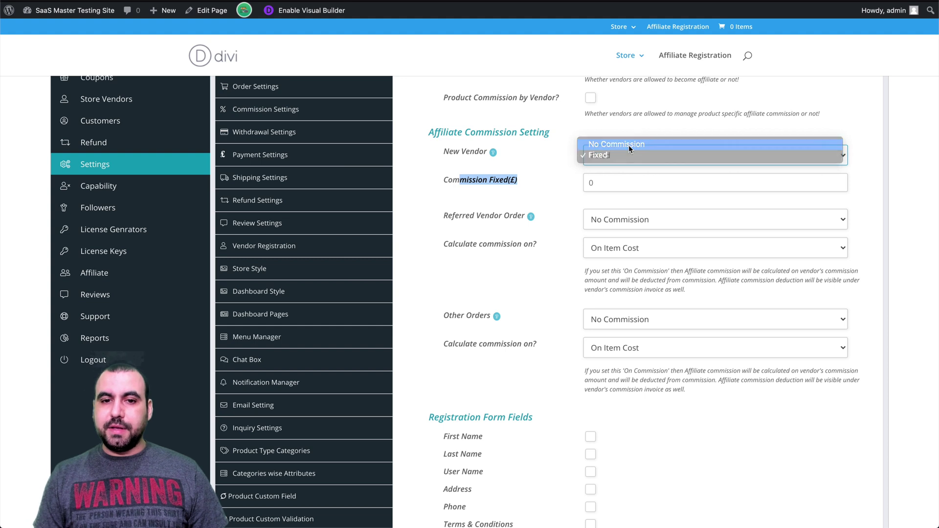
left_click(630, 146)
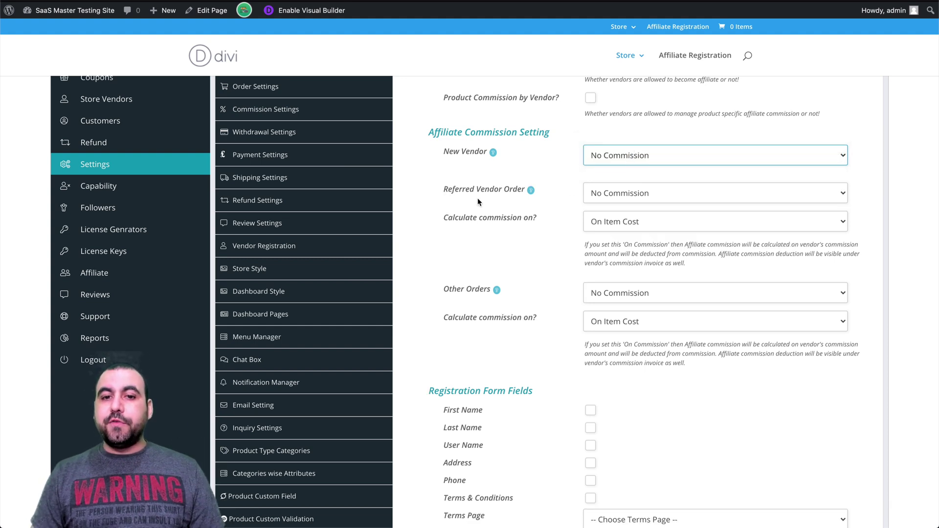
left_click(617, 195)
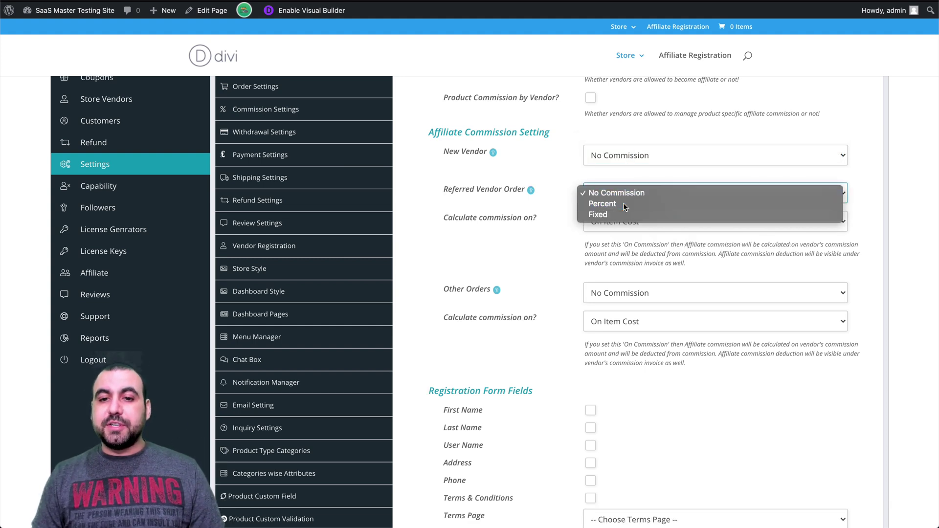
left_click(631, 204)
left_click(622, 221)
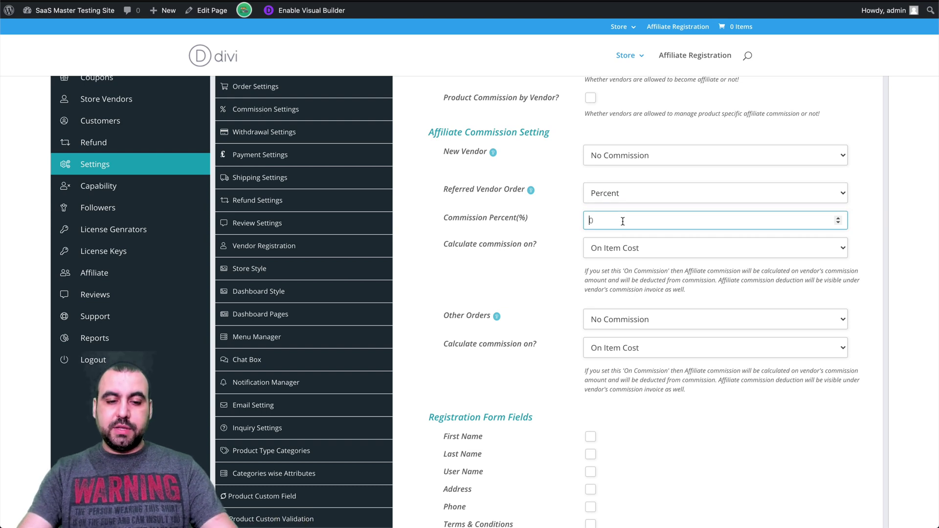
type("20")
left_click(621, 250)
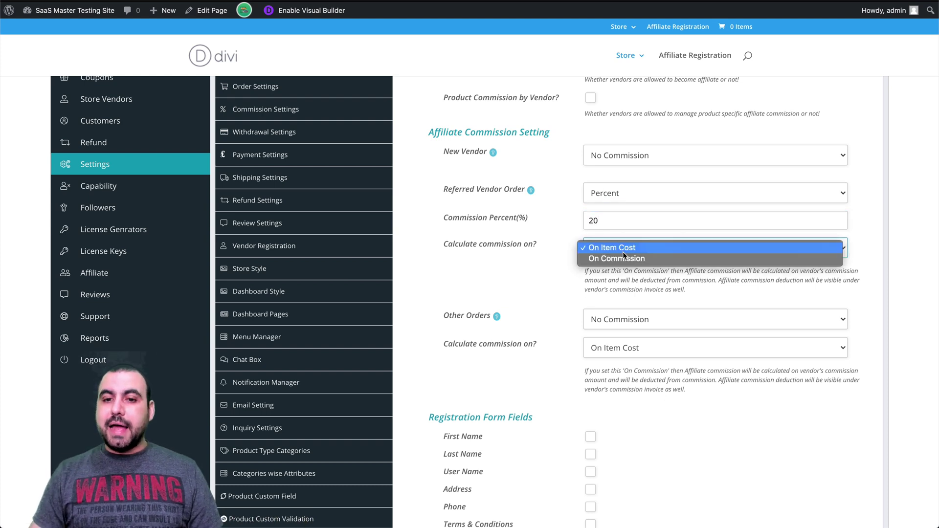
left_click(509, 264)
scroll(509, 264, "down", 1)
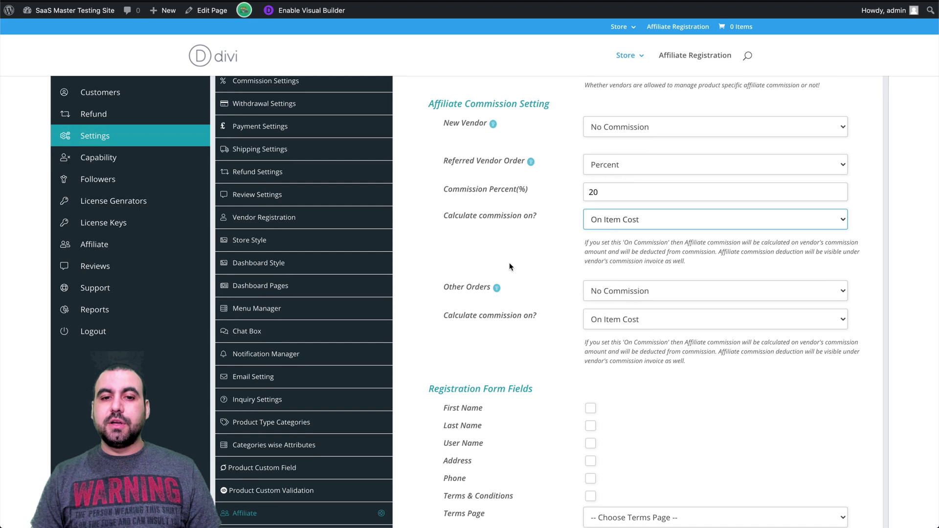
scroll(509, 266, "down", 3)
left_click(474, 197)
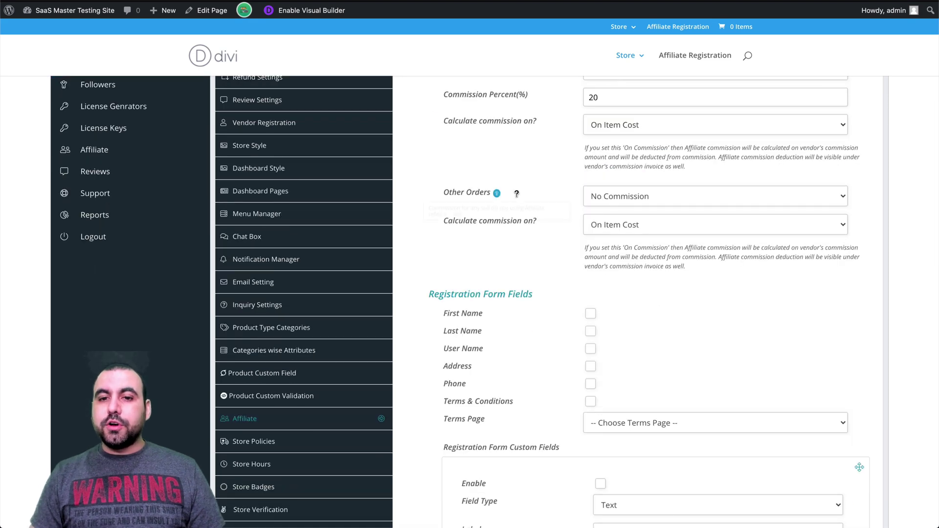
left_click(622, 202)
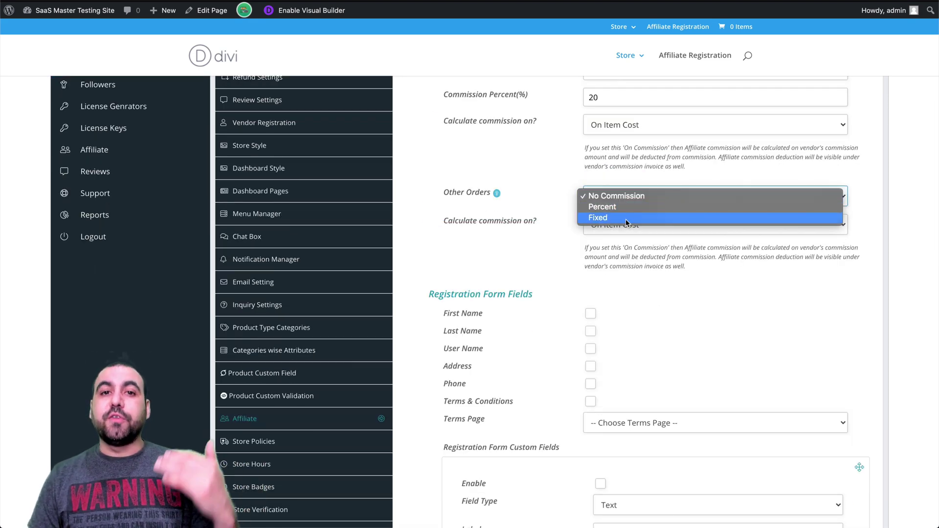
left_click(537, 218)
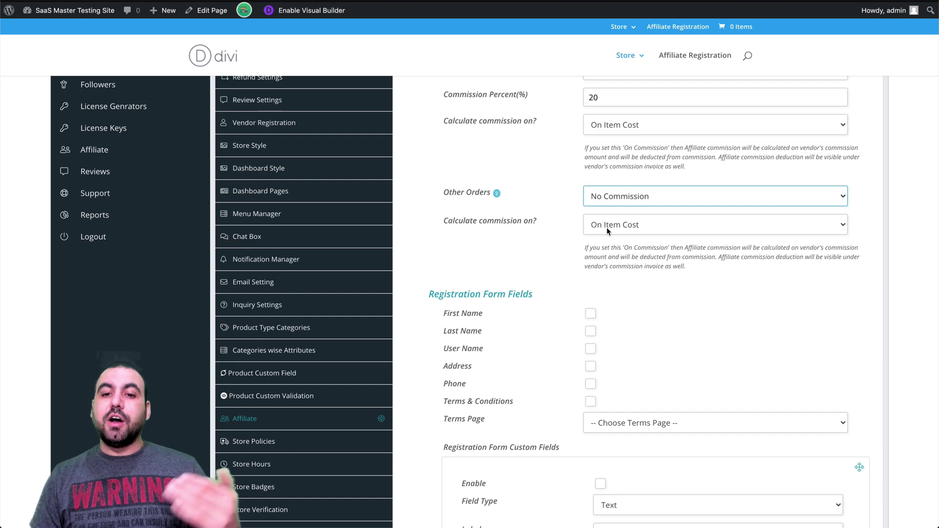
scroll(606, 227, "down", 3)
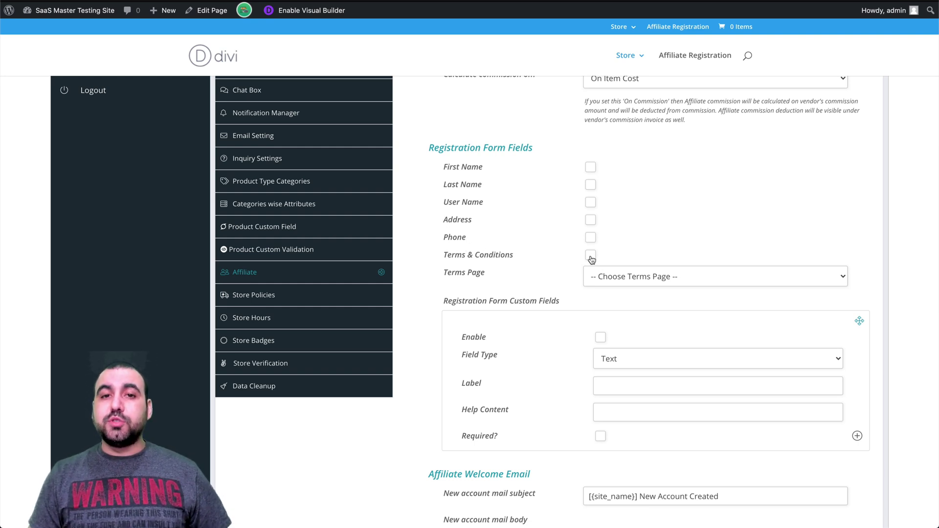
scroll(590, 259, "down", 3)
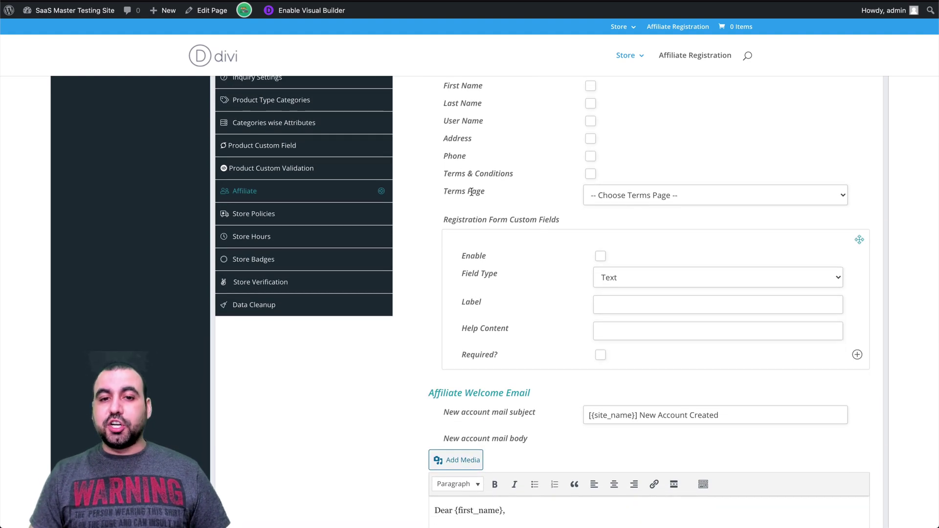
left_click(686, 195)
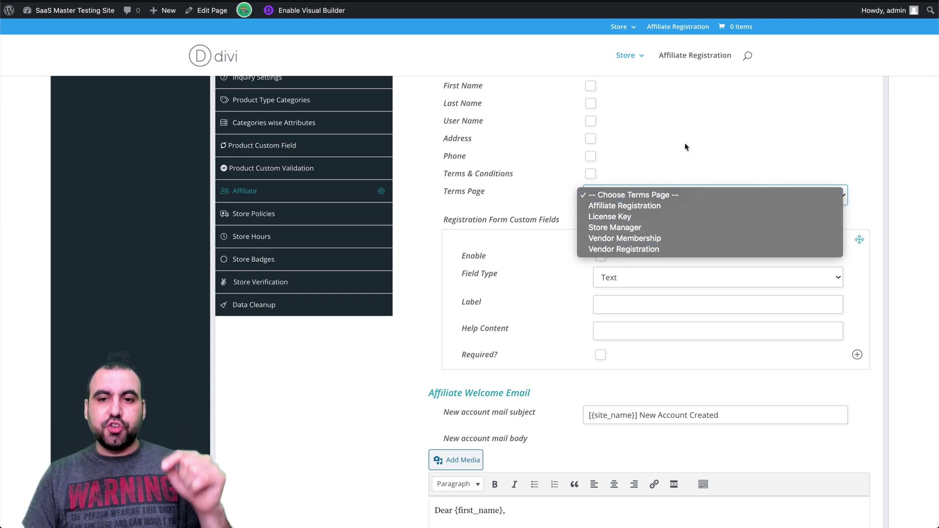
left_click(704, 155)
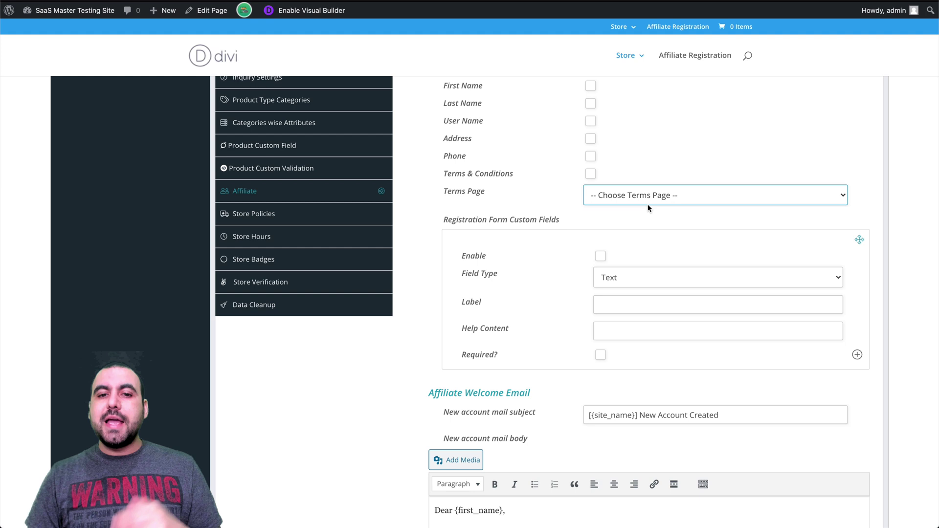
scroll(640, 203, "down", 3)
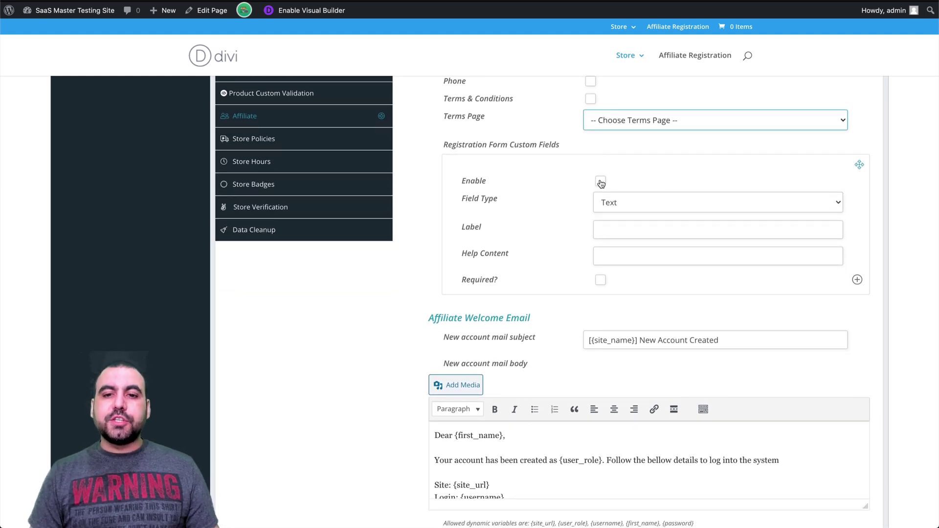
scroll(626, 178, "down", 1)
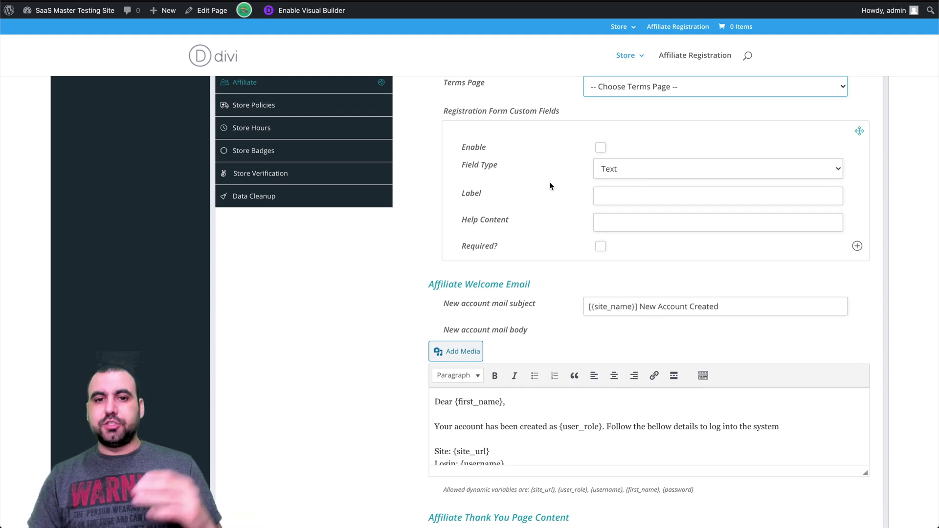
scroll(578, 220, "down", 3)
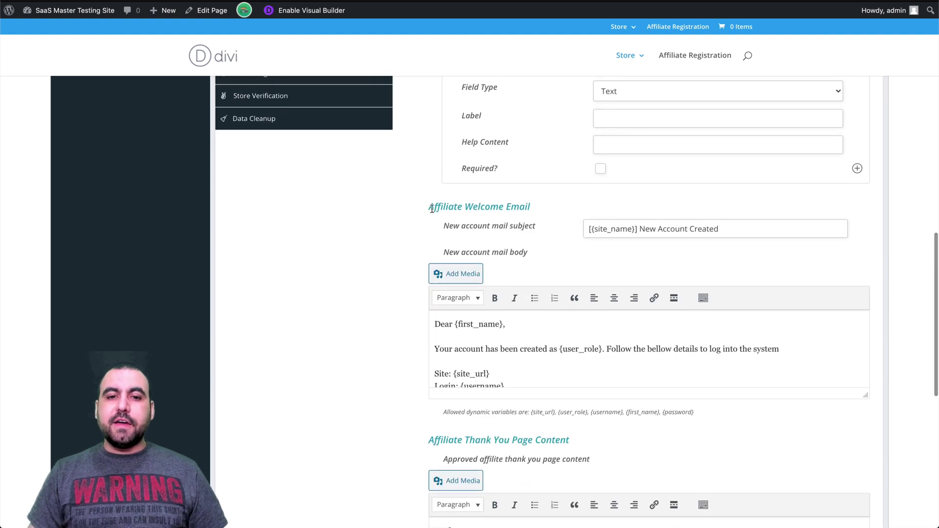
left_click_drag(430, 208, 543, 212)
left_click(543, 211)
scroll(542, 210, "down", 2)
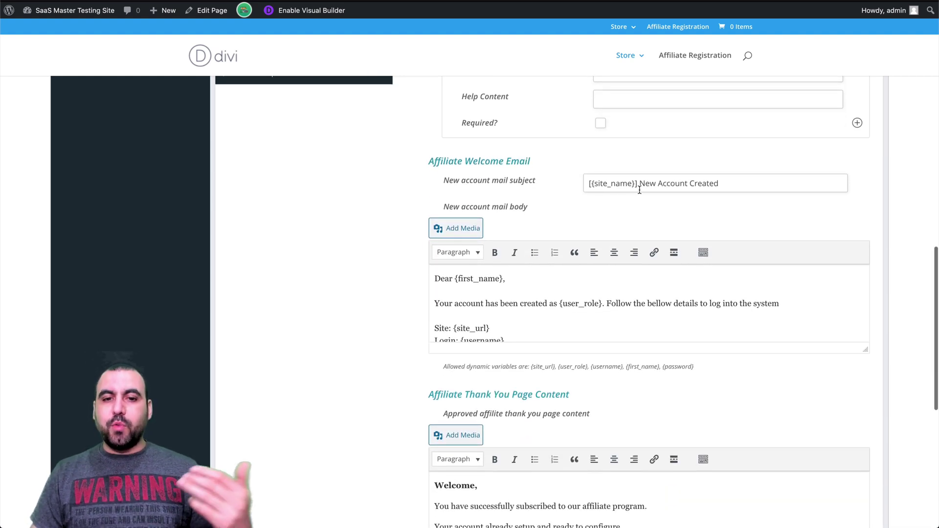
scroll(585, 309, "down", 4)
scroll(502, 373, "down", 5)
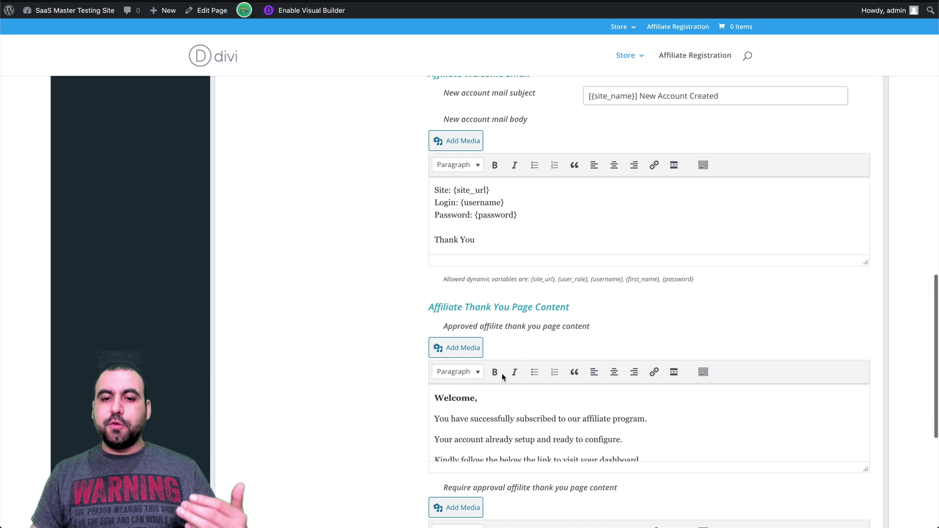
scroll(543, 287, "down", 10)
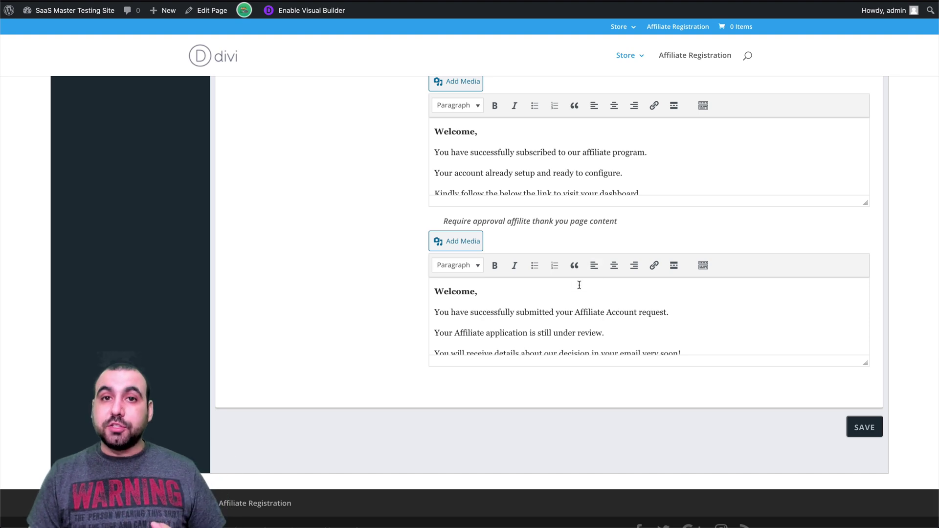
scroll(570, 356, "up", 15)
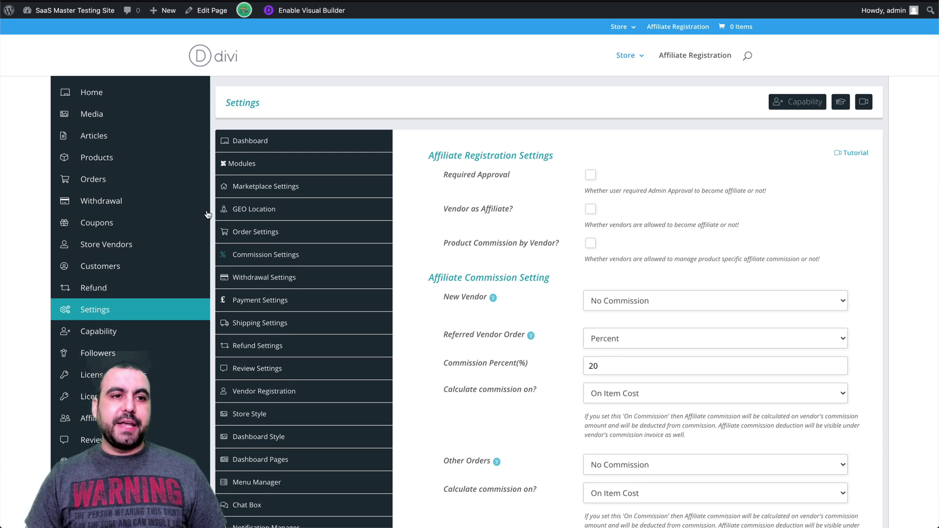
From the WP admin dashboard, list All Pages and bring up link options for Affiliate Registration.
left_click(81, 13)
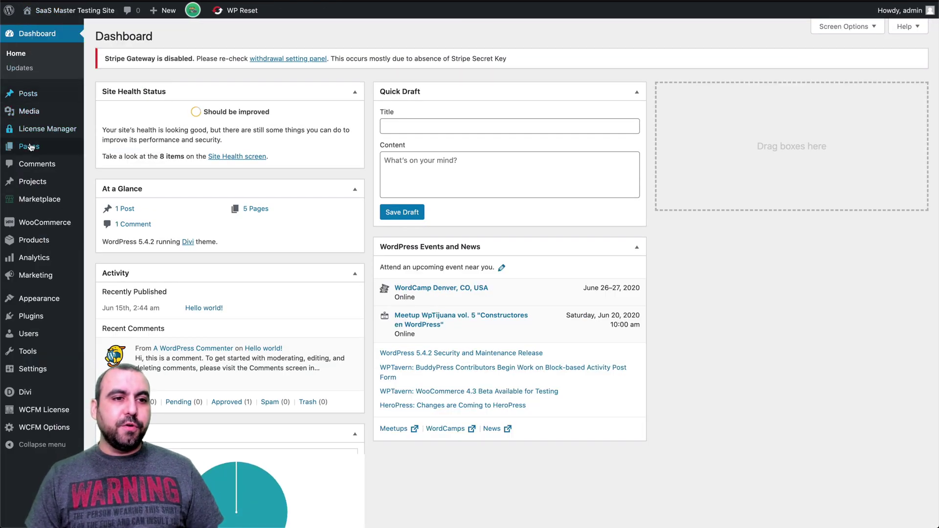
left_click(31, 147)
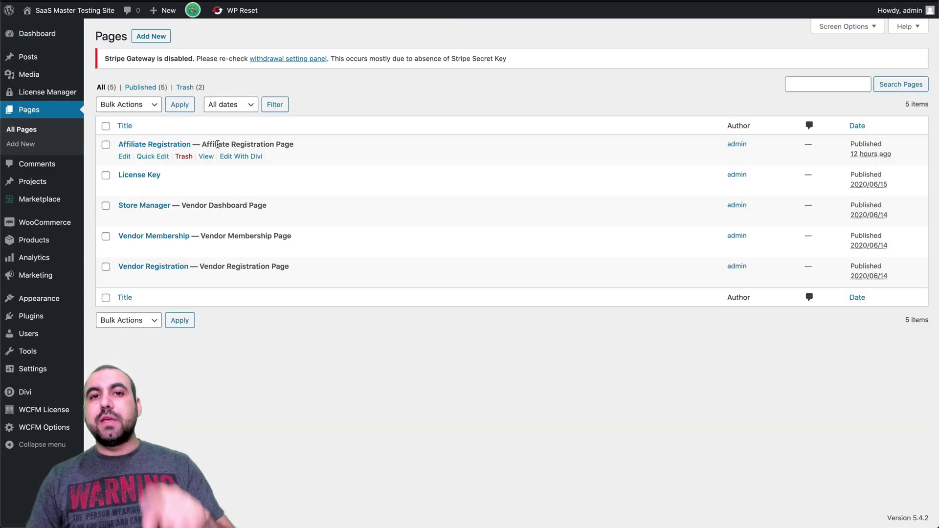
right_click(206, 156)
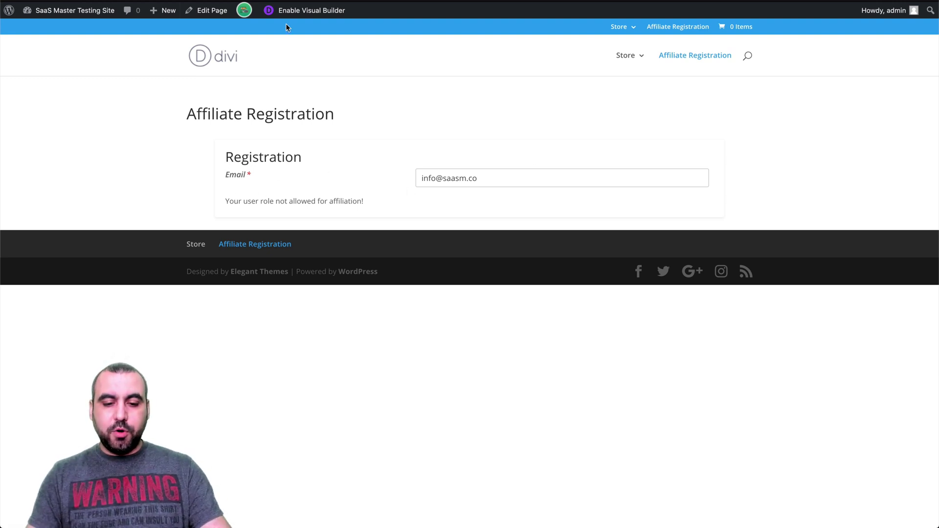
Load the Affiliate Registration page in a logged-out private browsing window.
key("ctrl+shift+n")
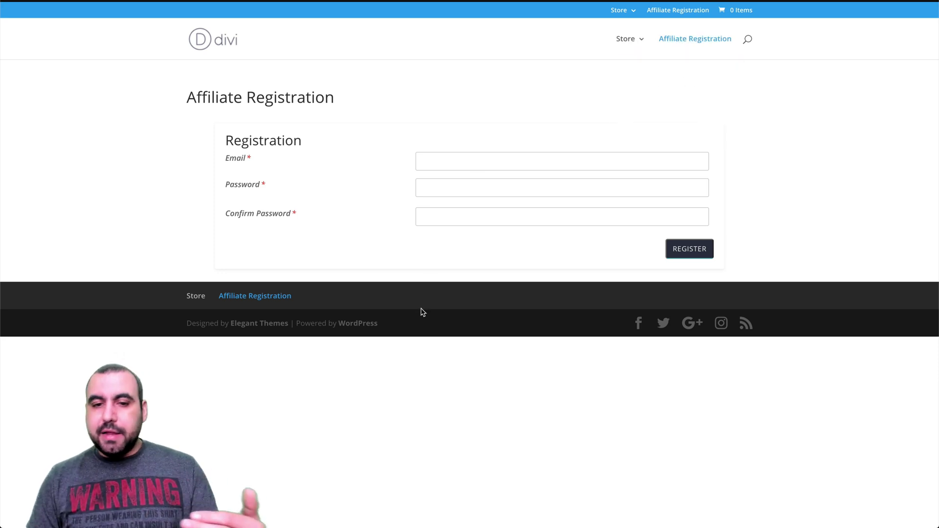
Register a new affiliate with an email address and a confirmed password.
left_click(464, 166)
type("@")
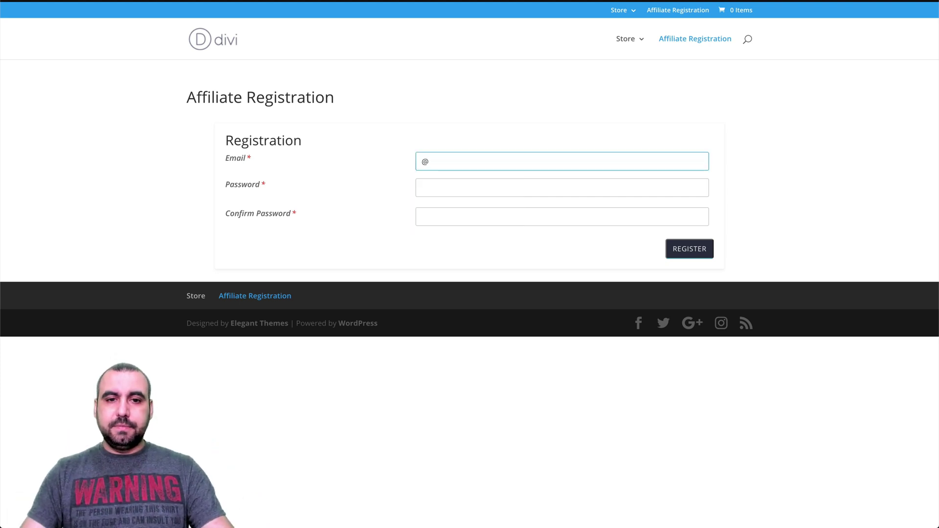
key("ctrl+v")
left_click(469, 162)
type("3")
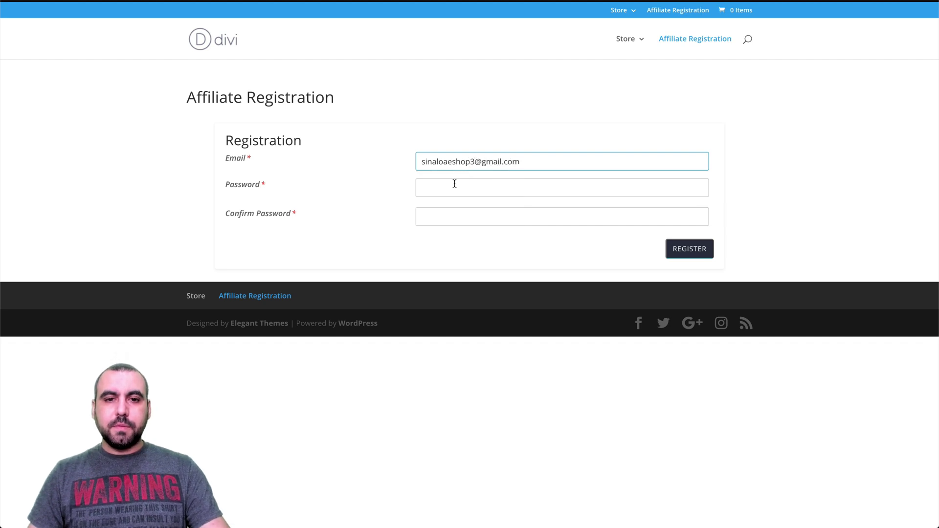
left_click(455, 183)
type("••••••••")
key("Tab")
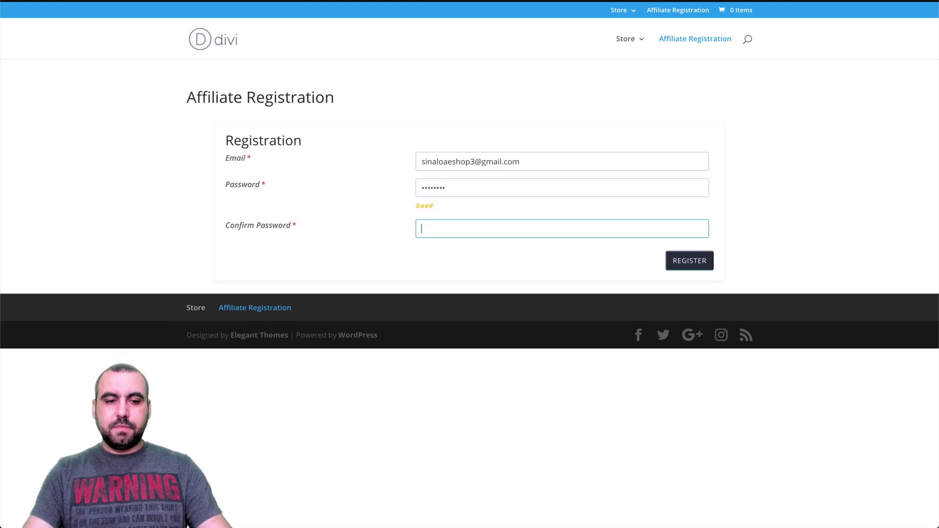
type("•••••••")
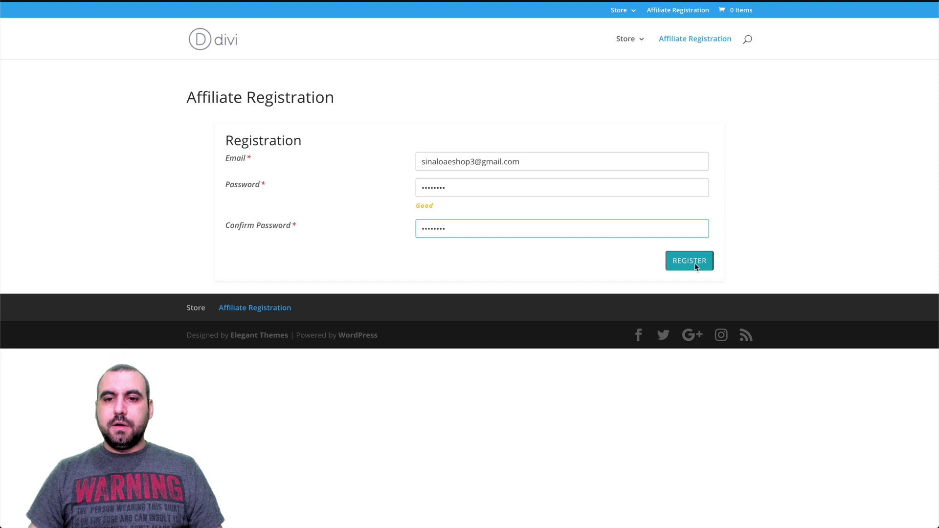
left_click(698, 263)
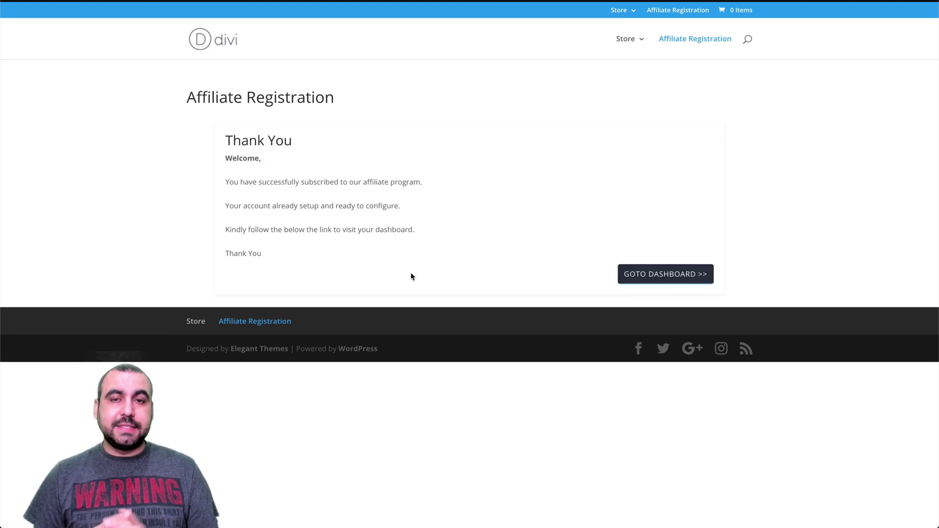
Go to the new affiliate's Affiliate Stats dashboard and find the Generate Affiliate URL field.
left_click(650, 280)
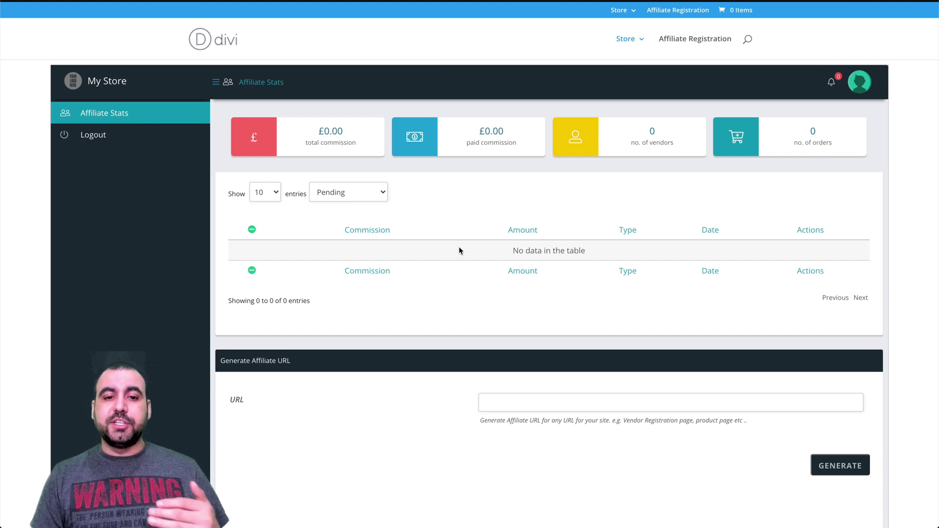
scroll(477, 322, "down", 1)
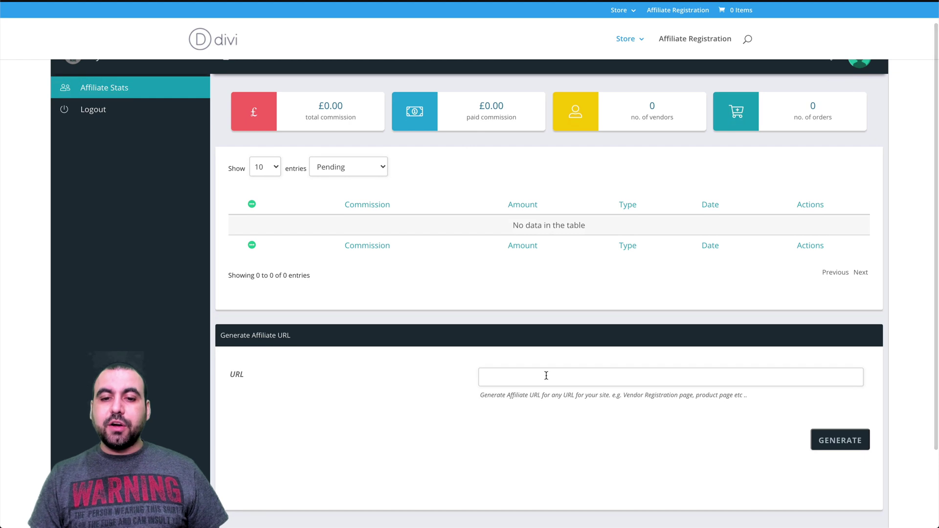
left_click(496, 378)
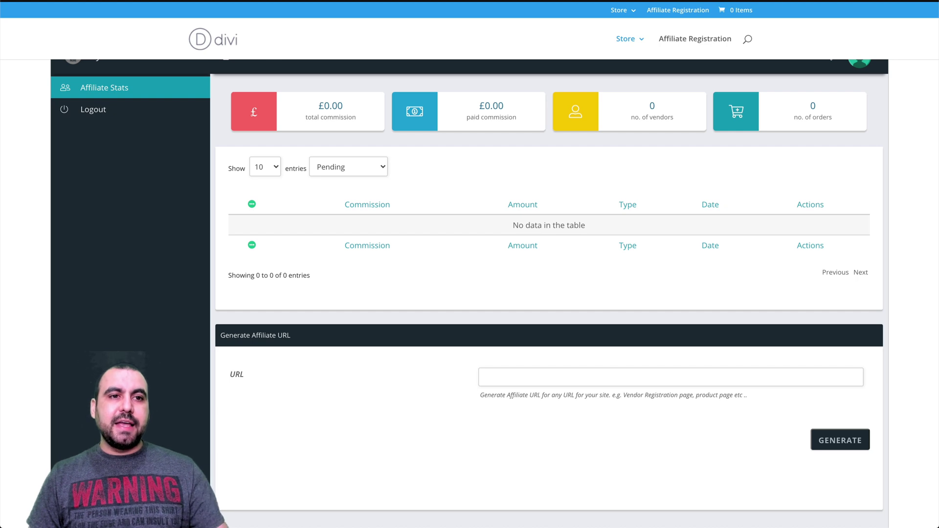
left_click(501, 374)
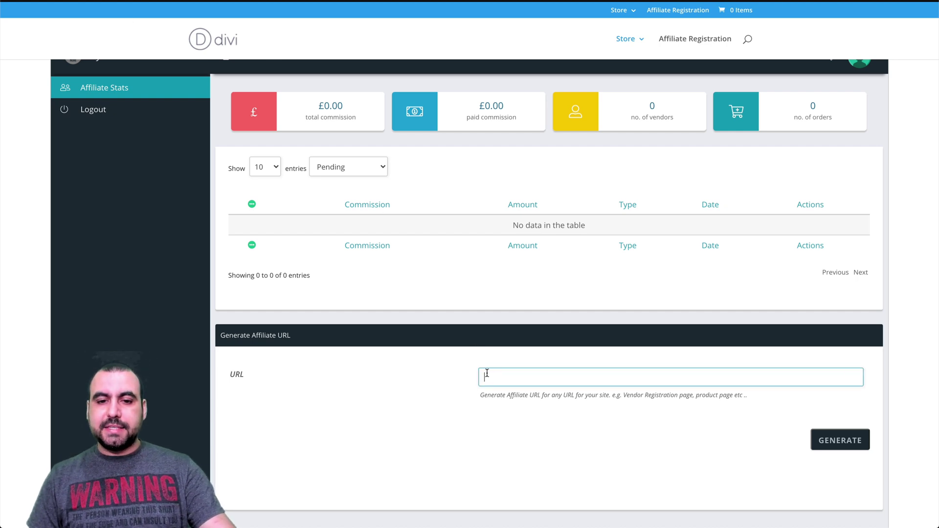
type("https://test.saasm.co/")
scroll(491, 415, "down", 1)
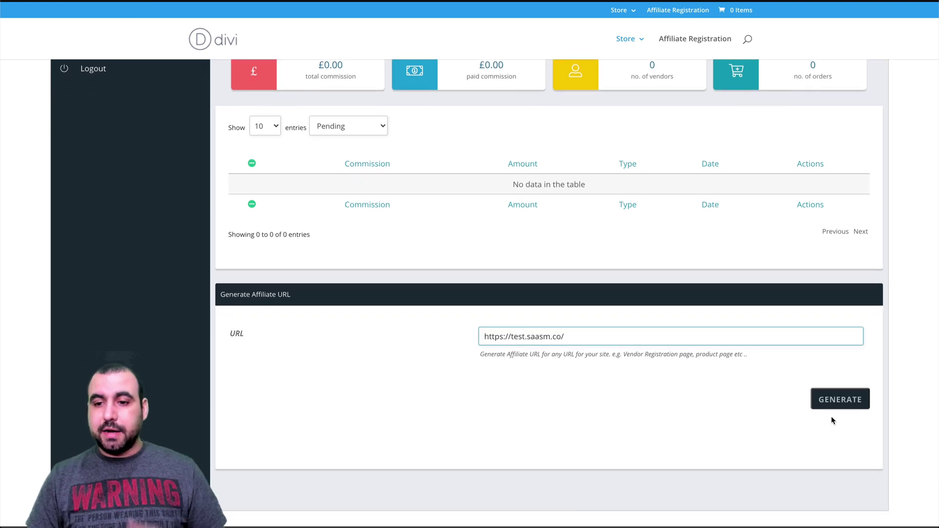
left_click(854, 406)
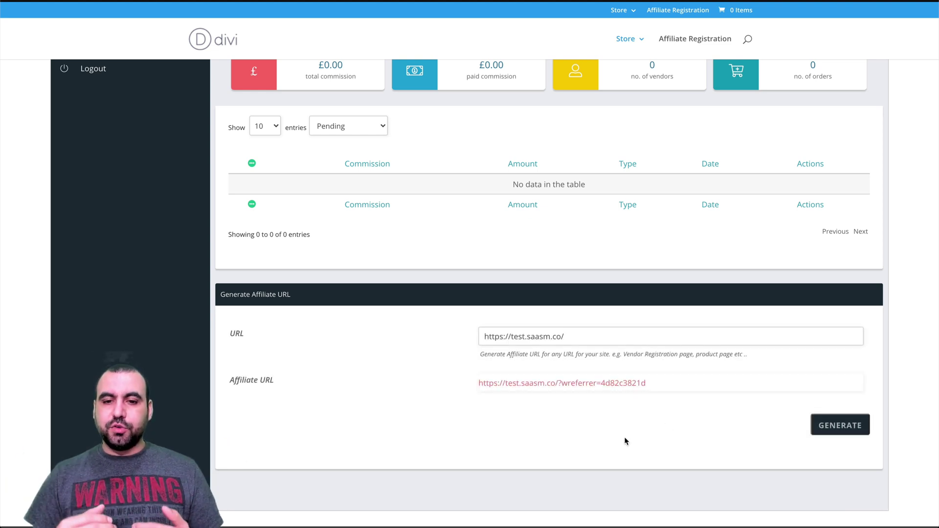
double_click(574, 384)
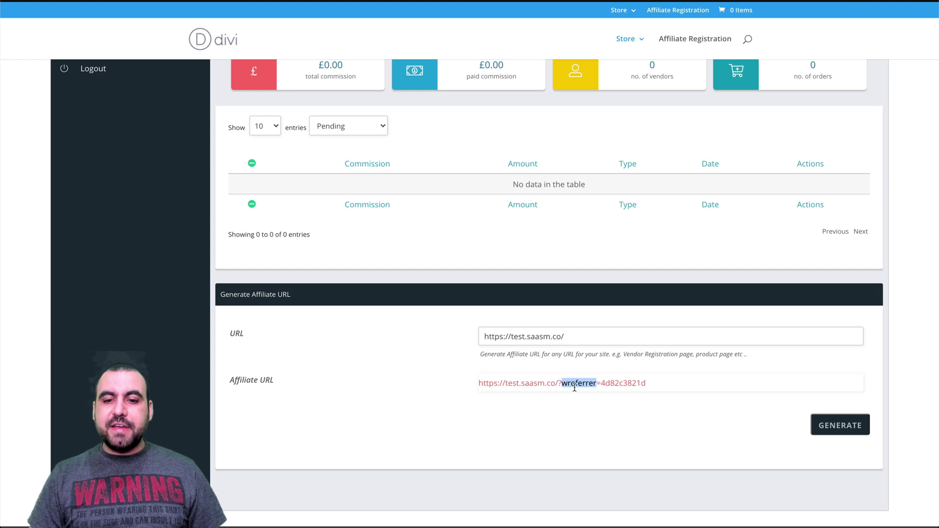
triple_click(575, 384)
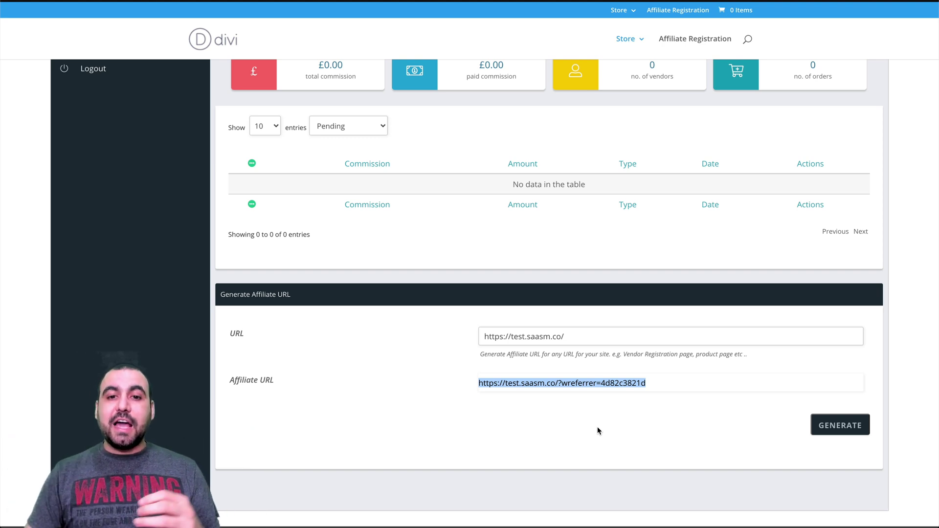
scroll(597, 428, "up", 2)
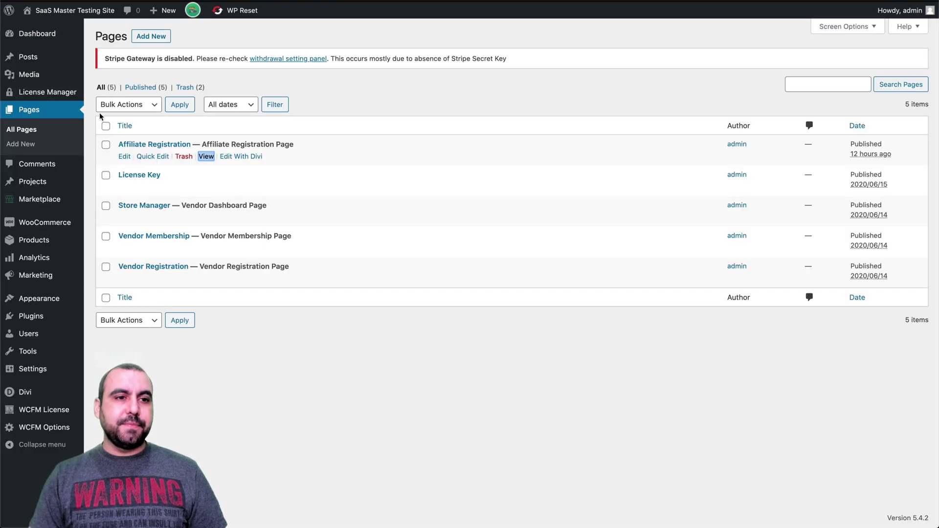
Show the Manage Affiliate list in the store manager, with two affiliates at £0.00 commission.
left_click(43, 199)
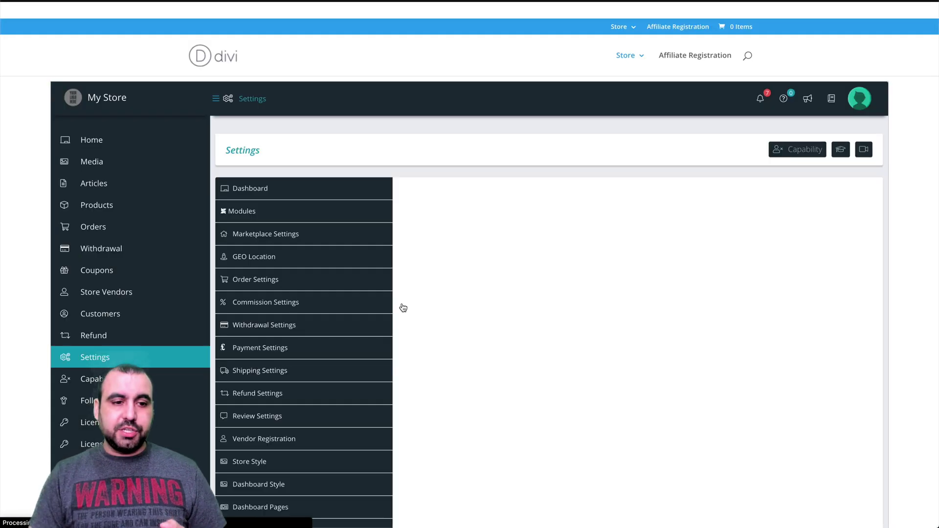
scroll(121, 358, "down", 2)
scroll(121, 358, "down", 5)
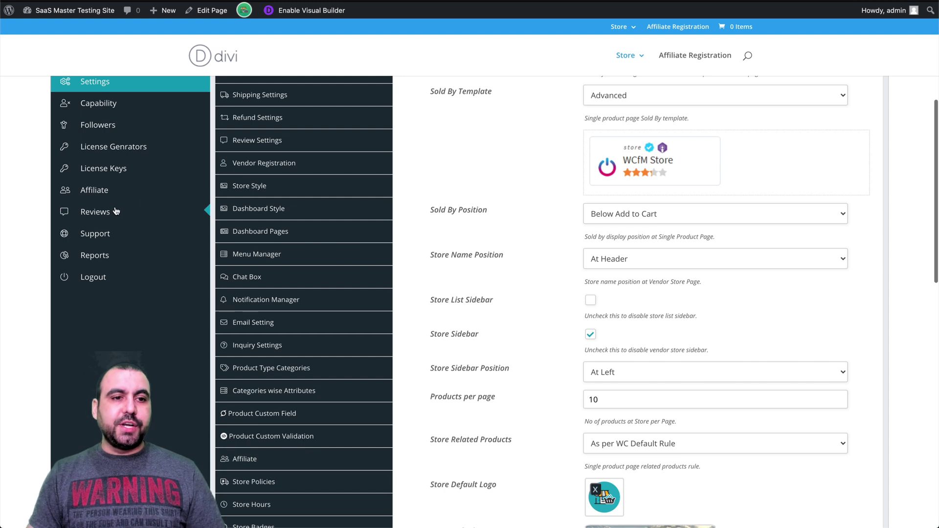
mouse_move(76, 189)
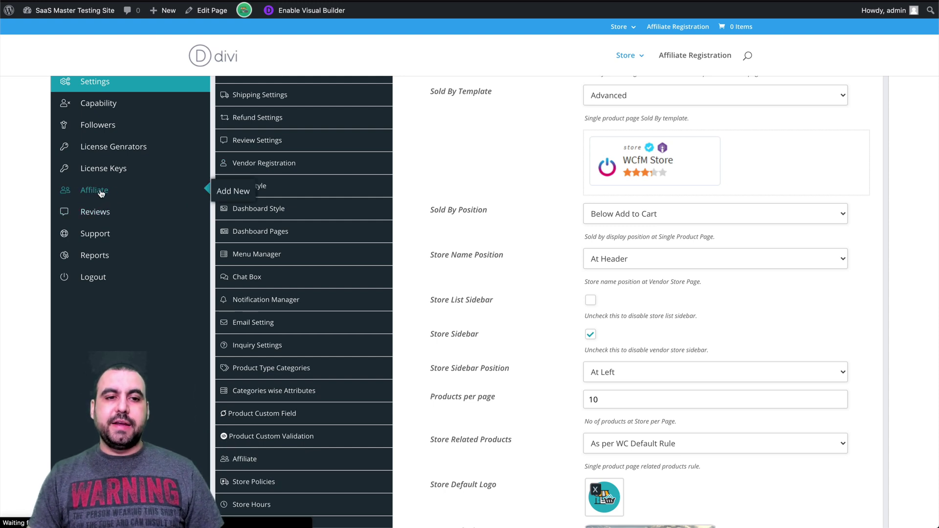
left_click(113, 194)
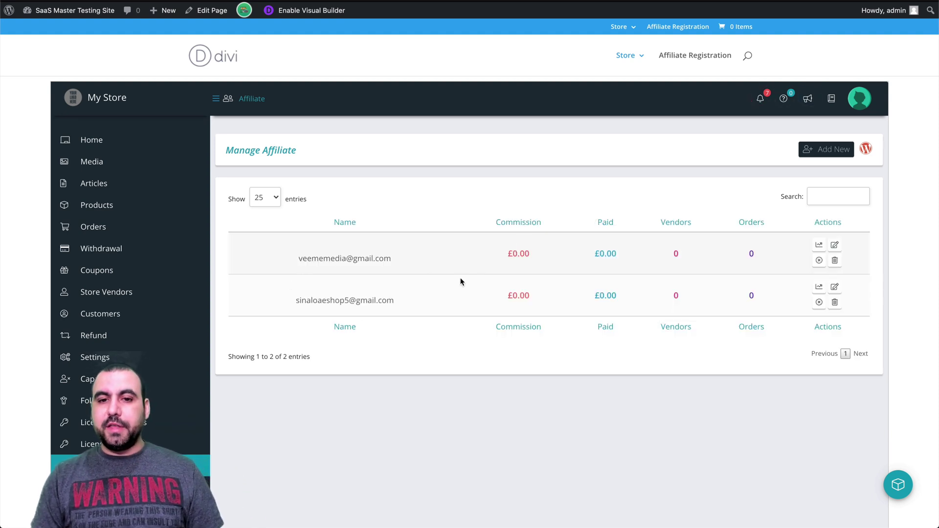
left_click_drag(505, 252, 547, 253)
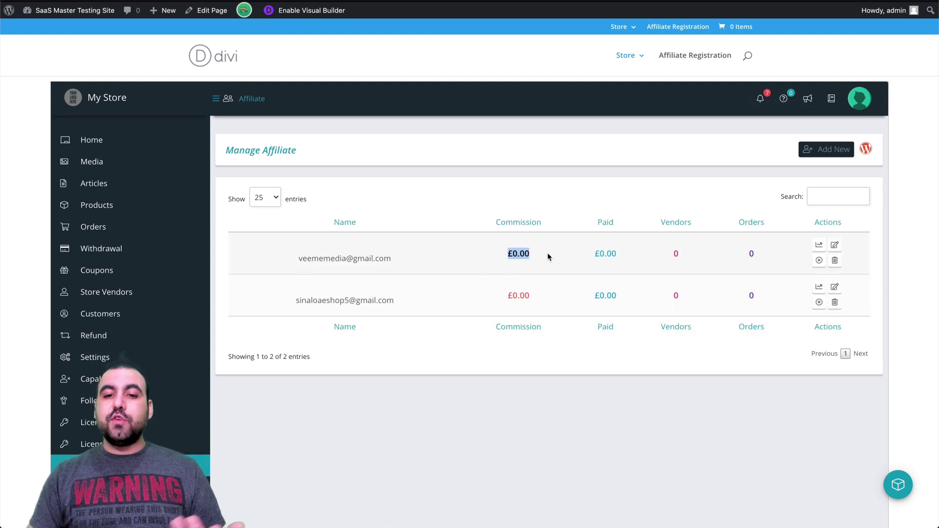
left_click(565, 252)
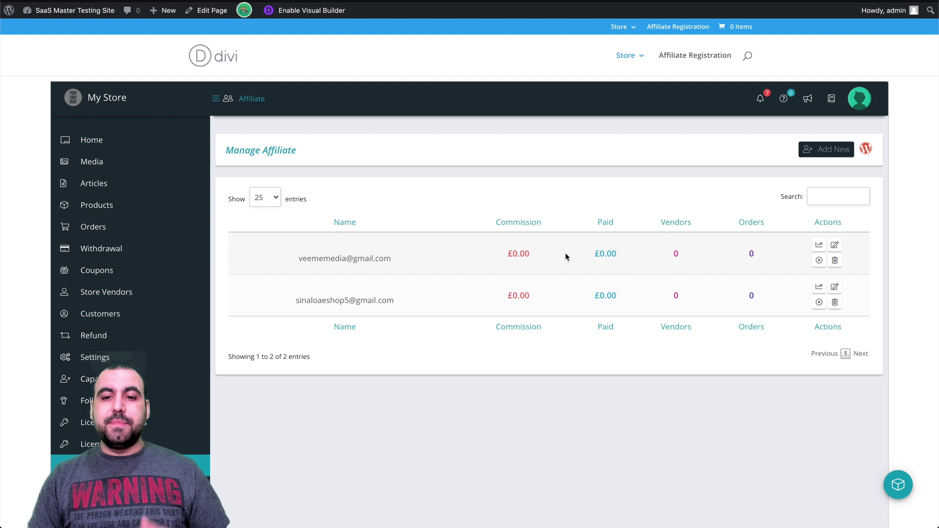
Open the first affiliate's edit form from the Manage Affiliate list.
left_click(835, 246)
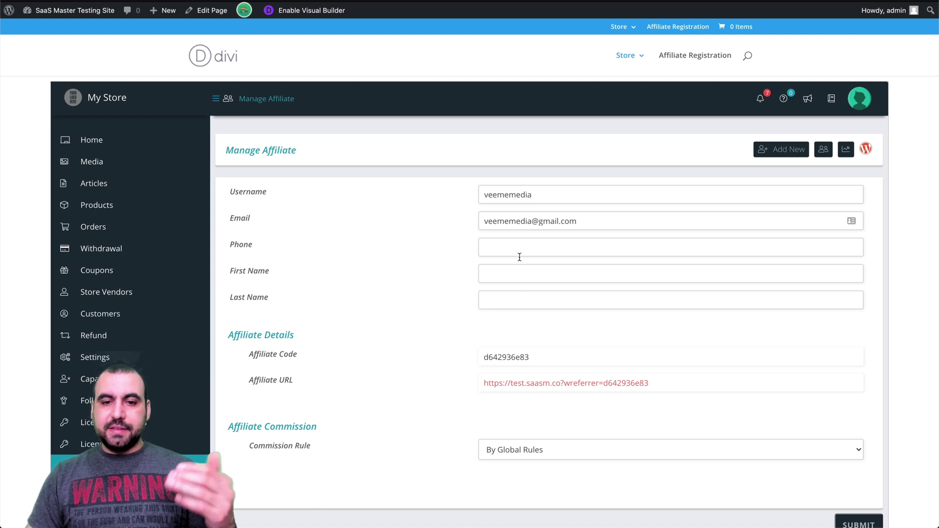
scroll(515, 301, "down", 3)
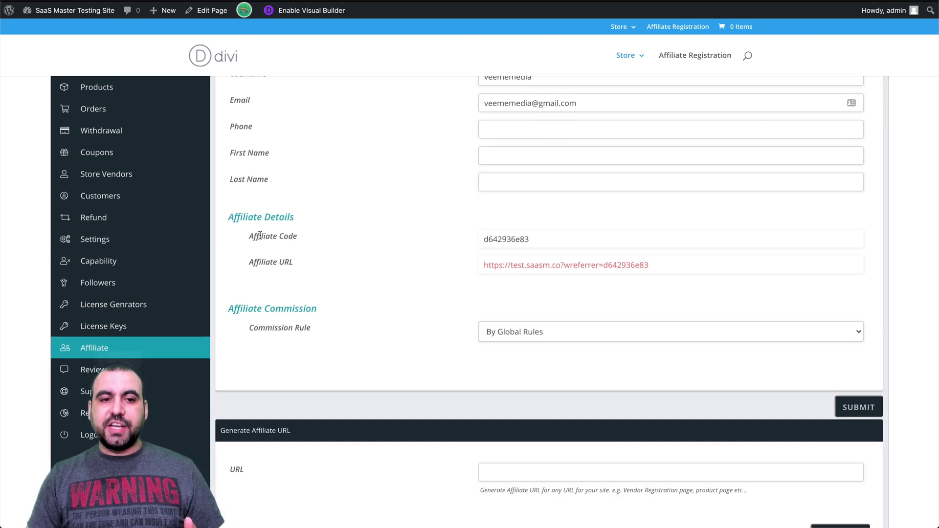
double_click(522, 239)
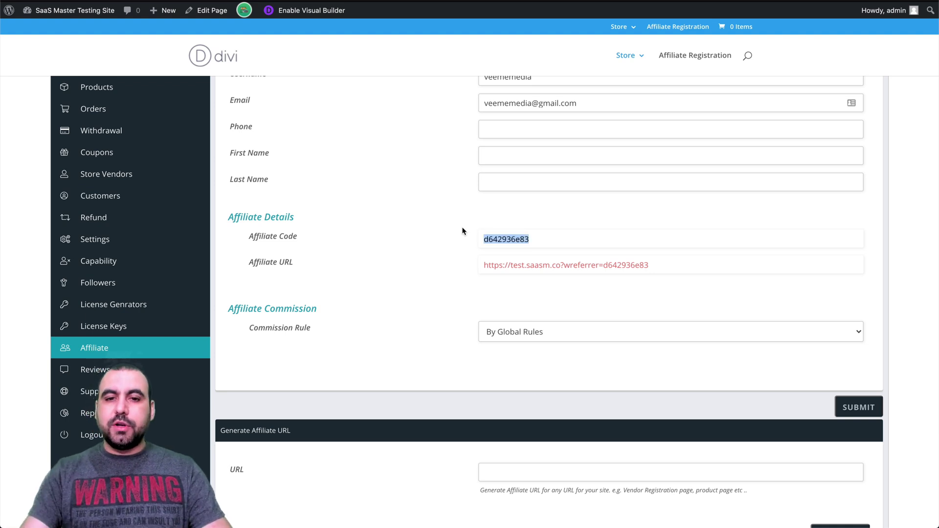
left_click(528, 236)
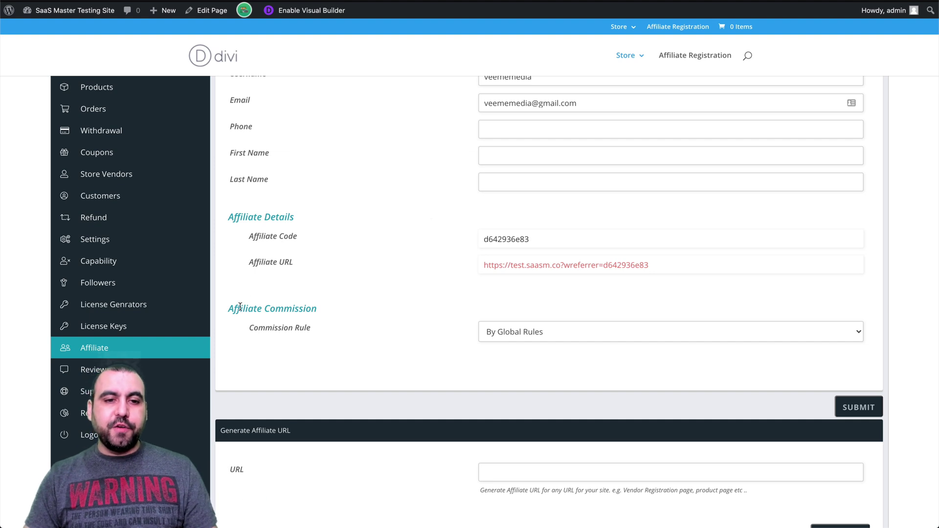
Change the Commission Rule from By Global Rules to Personalize.
left_click(504, 331)
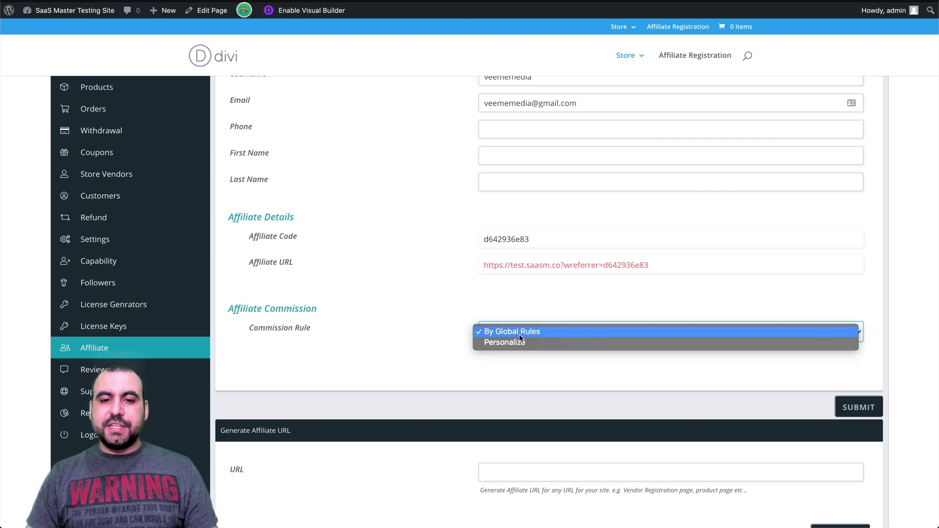
left_click(520, 342)
scroll(555, 349, "down", 1)
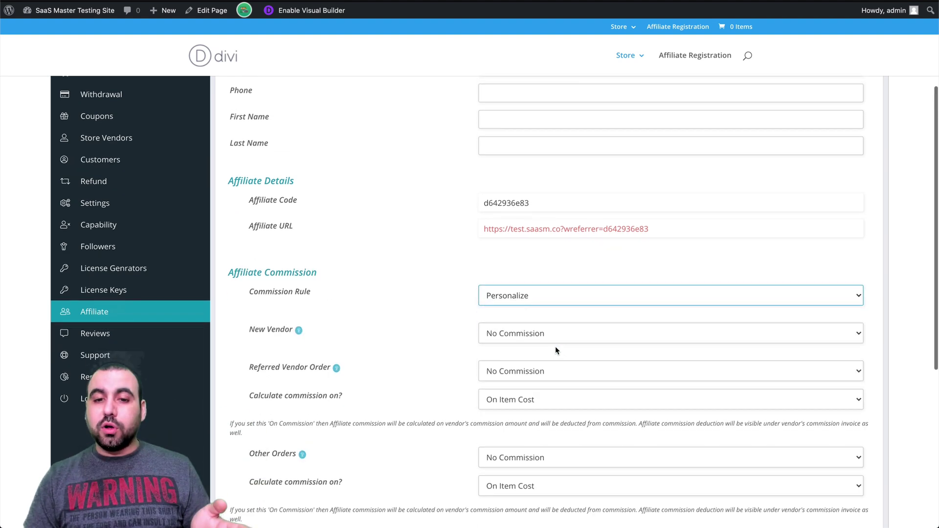
scroll(555, 346, "down", 2)
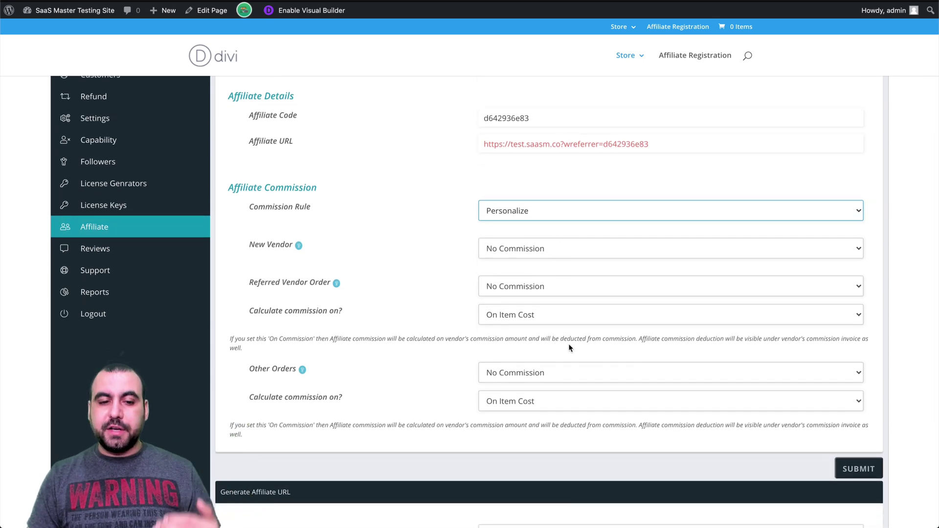
scroll(571, 359, "down", 4)
Review the Personalize commission settings and scroll back to the top of the edit form.
left_click(601, 356)
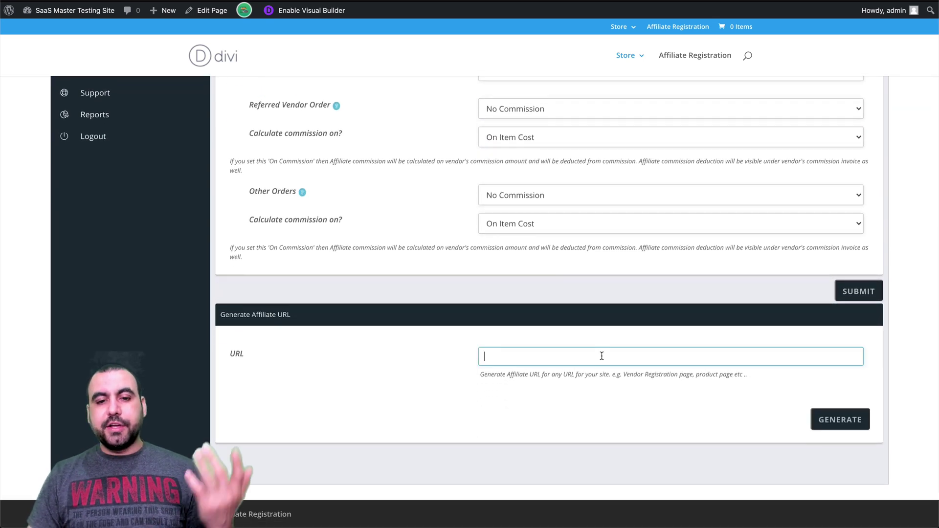
scroll(601, 362, "up", 10)
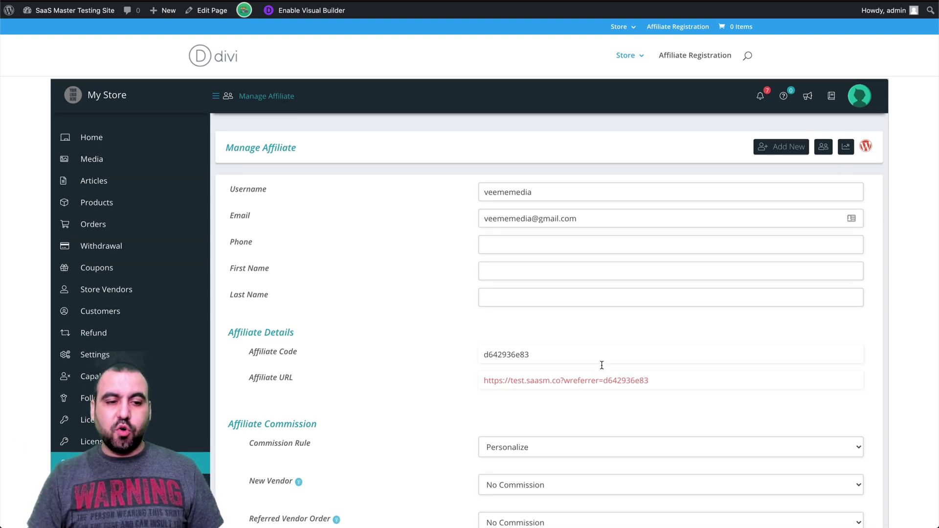
scroll(602, 365, "down", 2)
scroll(311, 336, "up", 1)
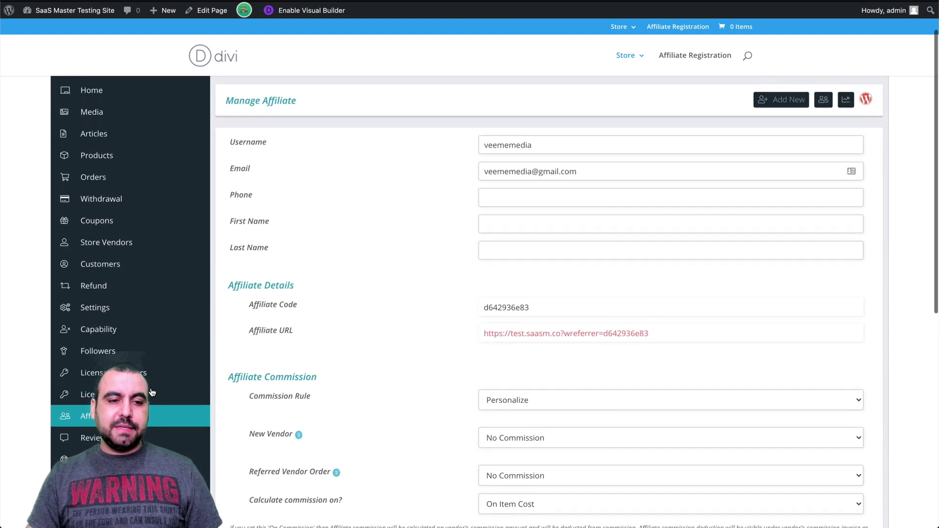